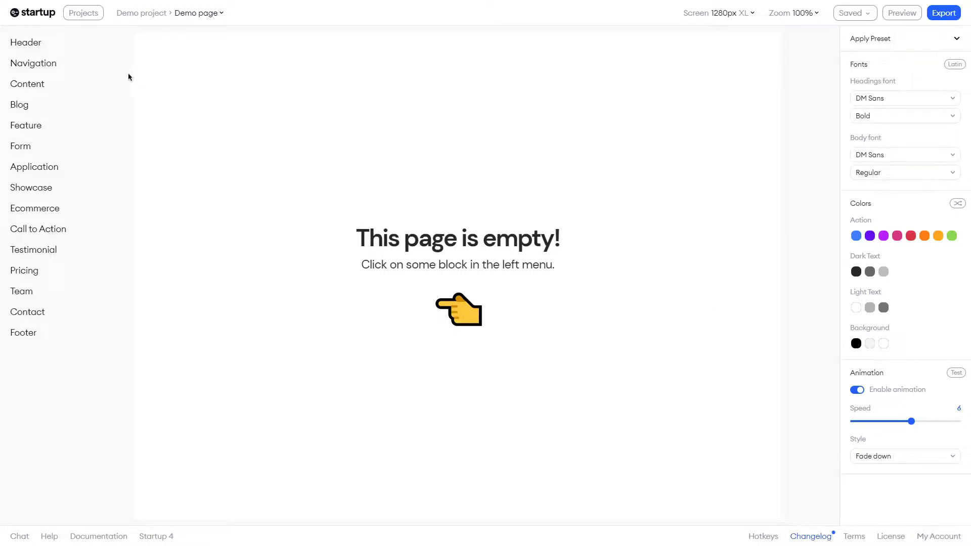
- Create a new project named 'new project' and dismiss the success message
left_click(99, 13)
left_click(151, 149)
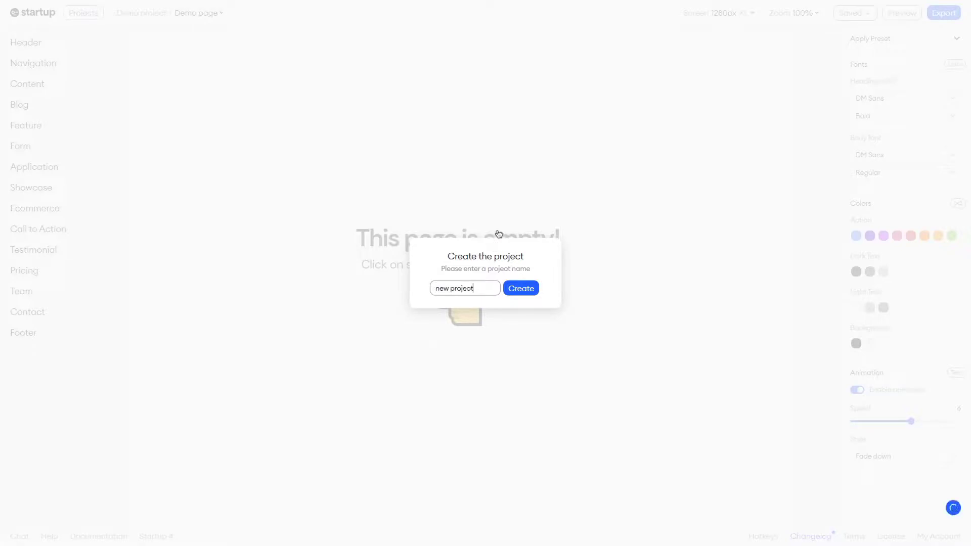
key("Return")
left_click(493, 293)
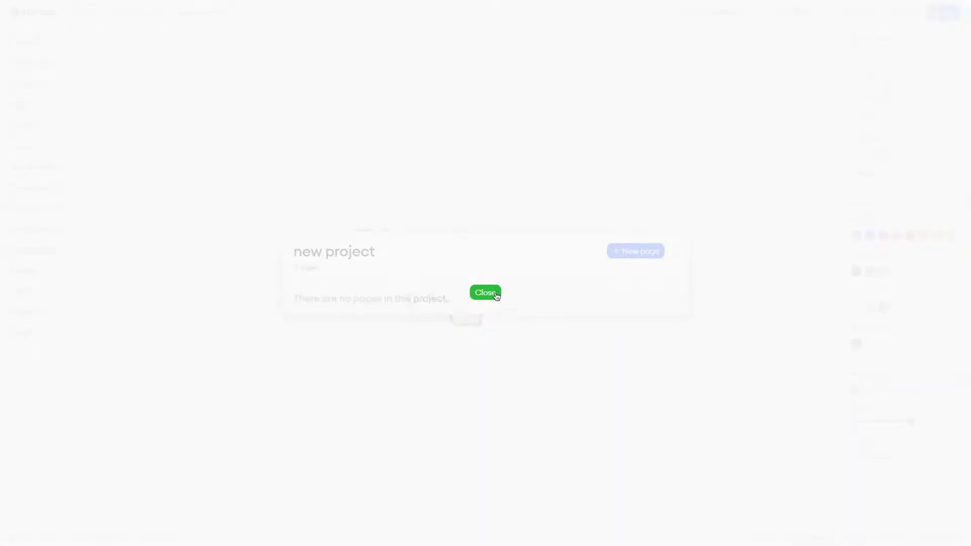
- Add a new page named 'firstpage' to the project
left_click(637, 257)
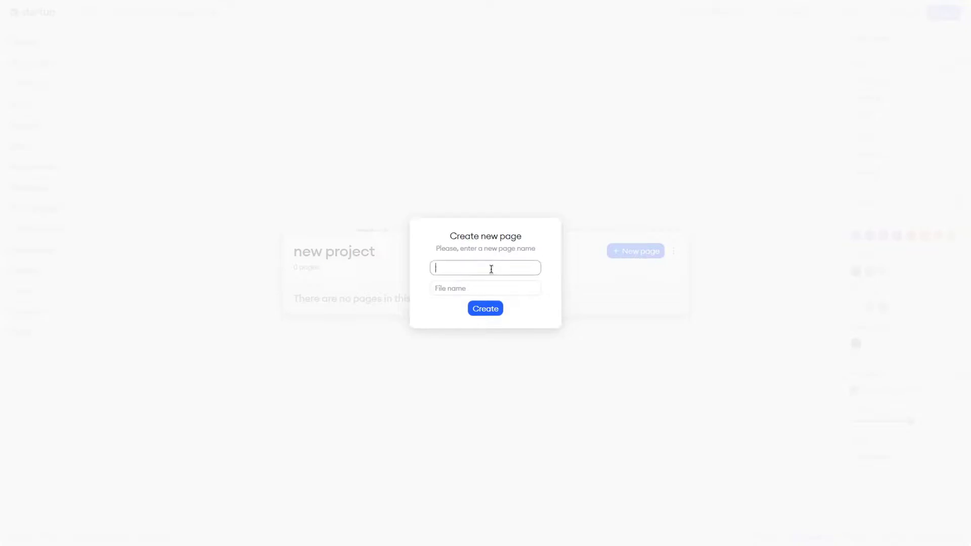
left_click(473, 285)
type("firstpage")
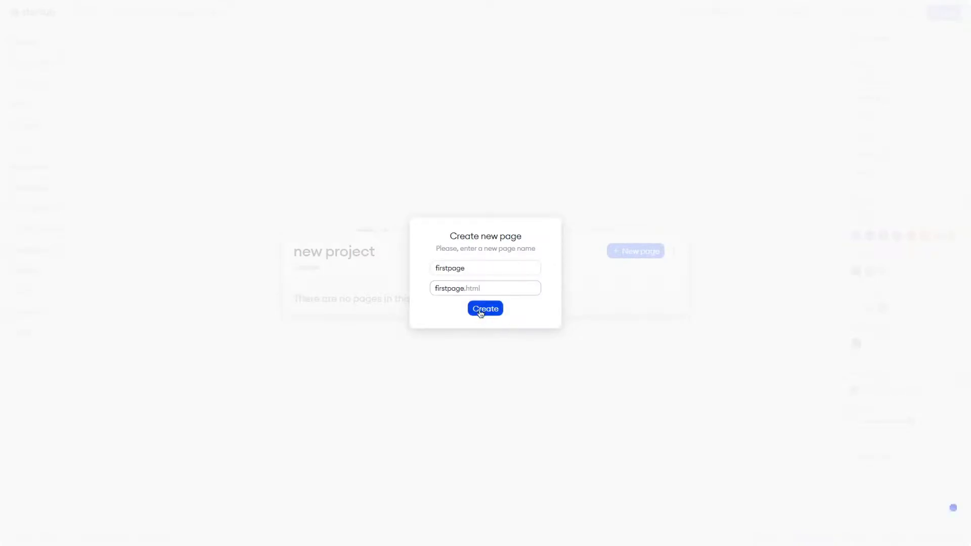
left_click(485, 309)
- Open firstpage in the editor
left_click(672, 249)
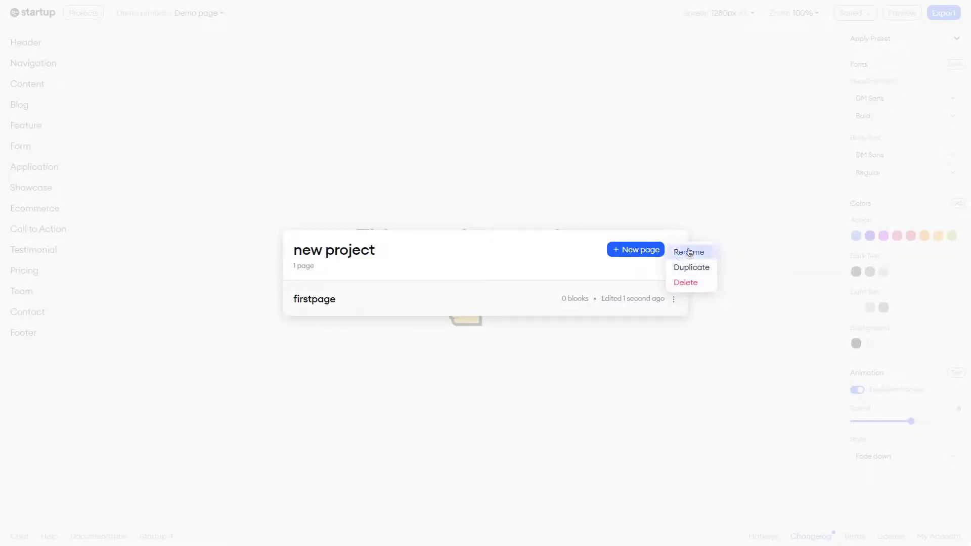
left_click(673, 299)
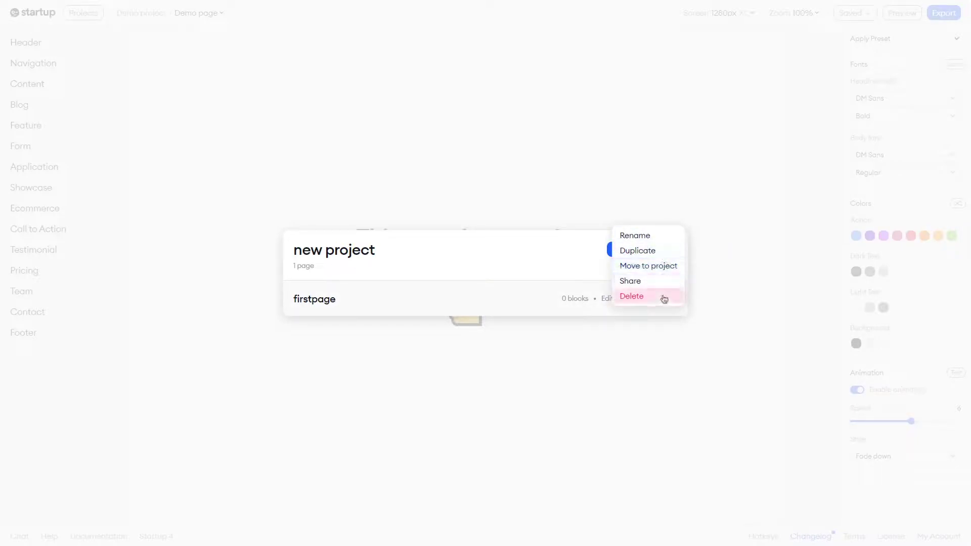
left_click(462, 342)
left_click(311, 301)
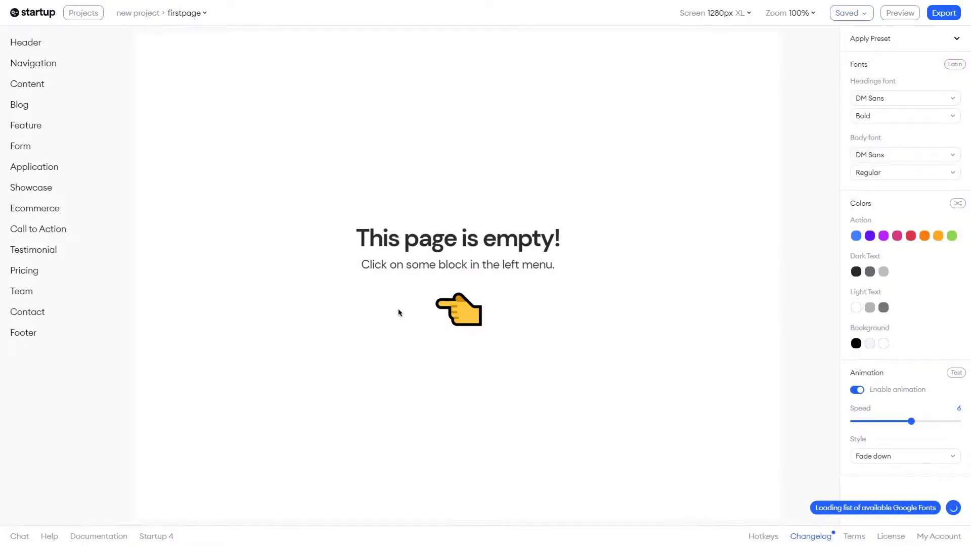
left_click(26, 44)
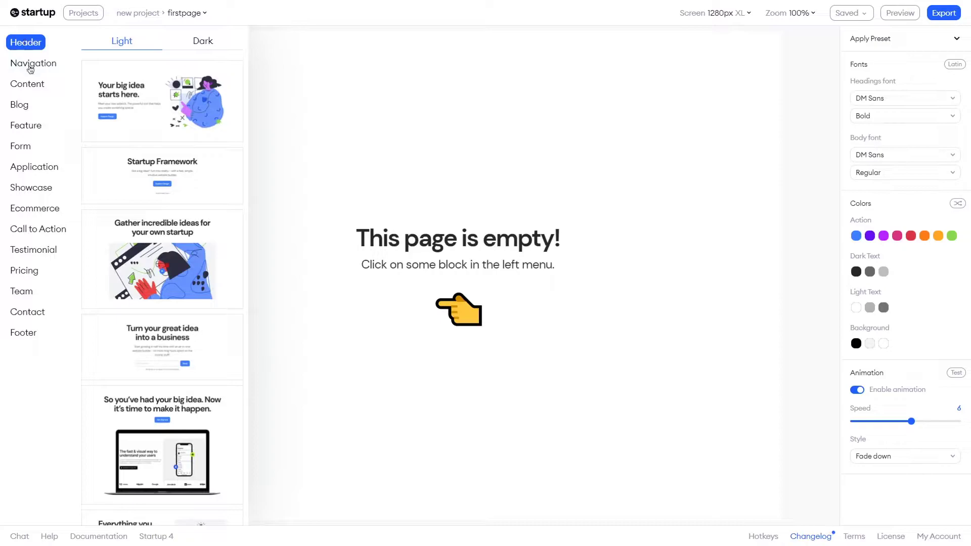
mouse_move(31, 128)
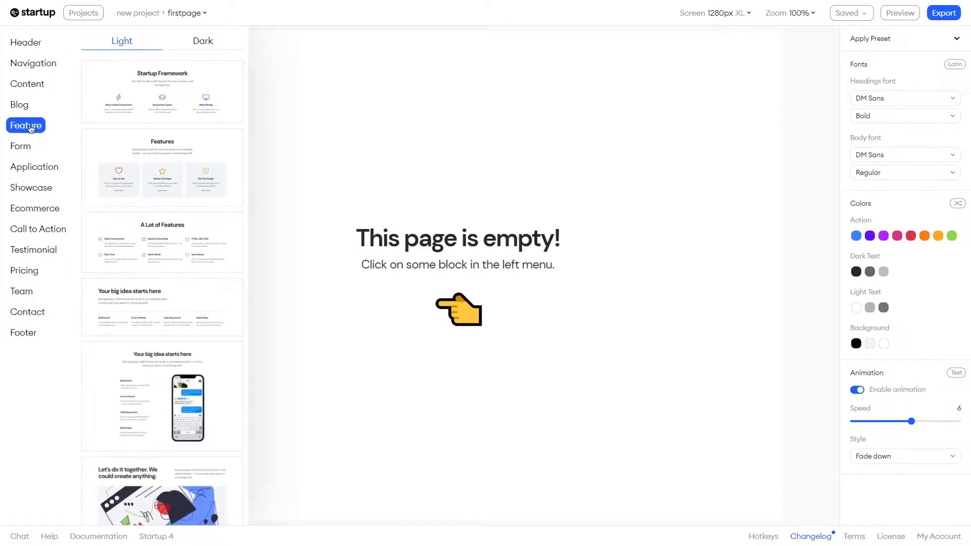
mouse_move(36, 215)
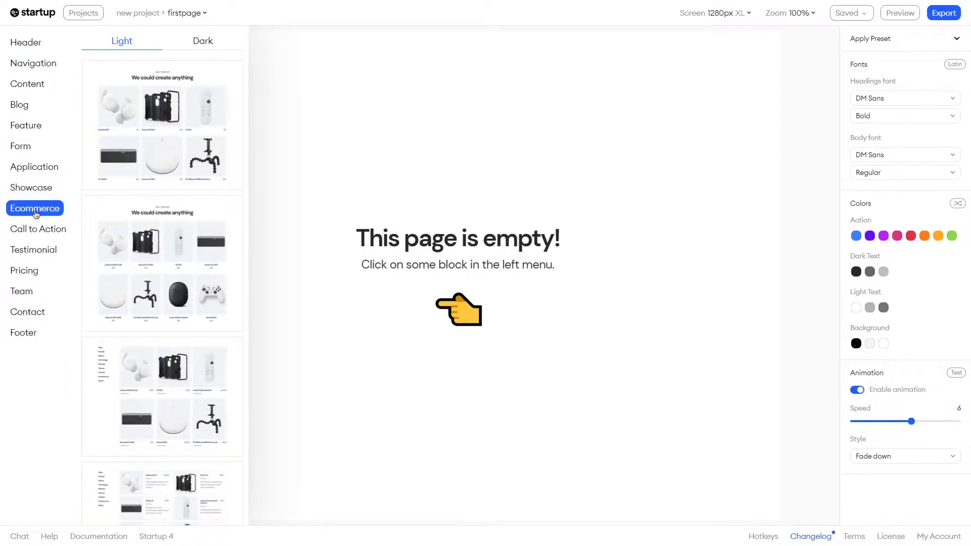
mouse_move(41, 248)
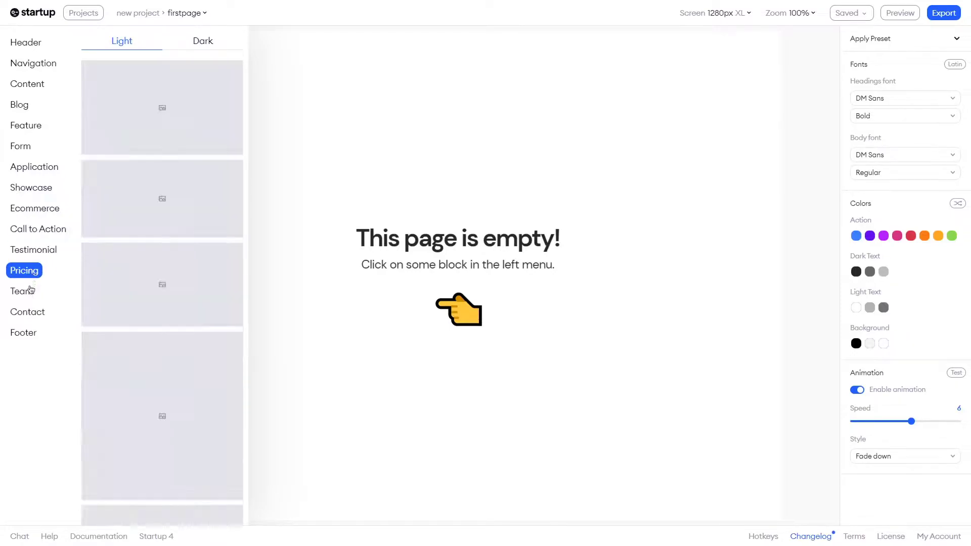
mouse_move(30, 335)
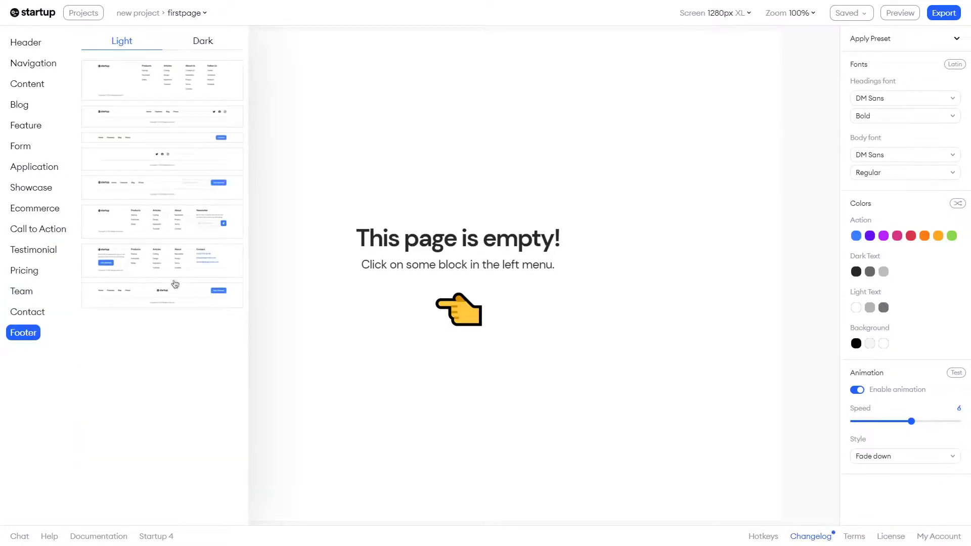
left_click(202, 45)
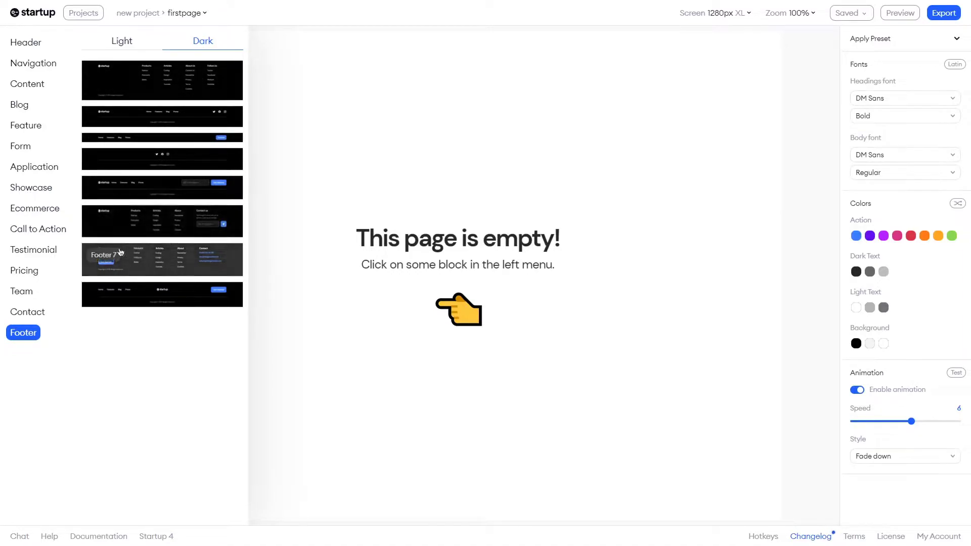
- Use Randomize with the block count reduced to 4 to generate firstpage's layout, then scroll through it
left_click(203, 13)
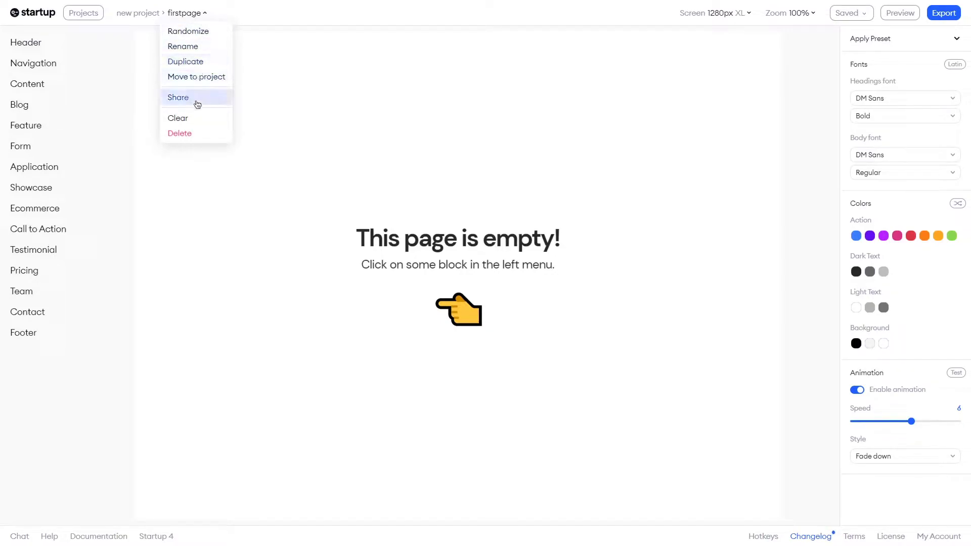
left_click(194, 134)
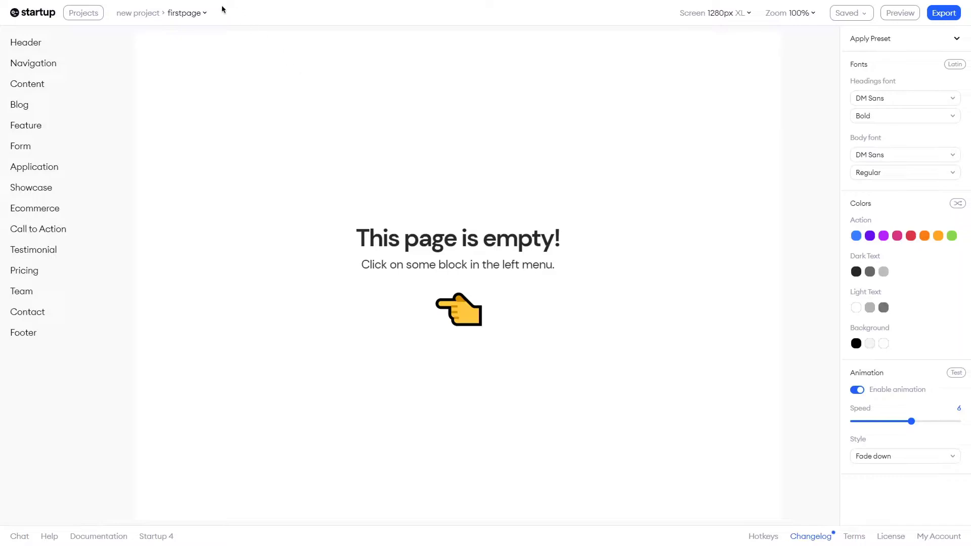
left_click(205, 13)
left_click(200, 32)
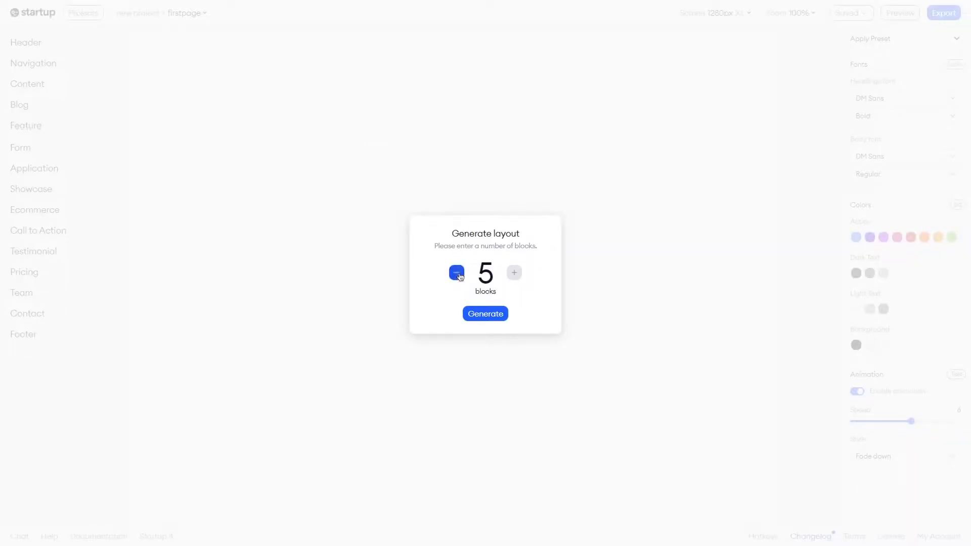
left_click(457, 274)
left_click(489, 316)
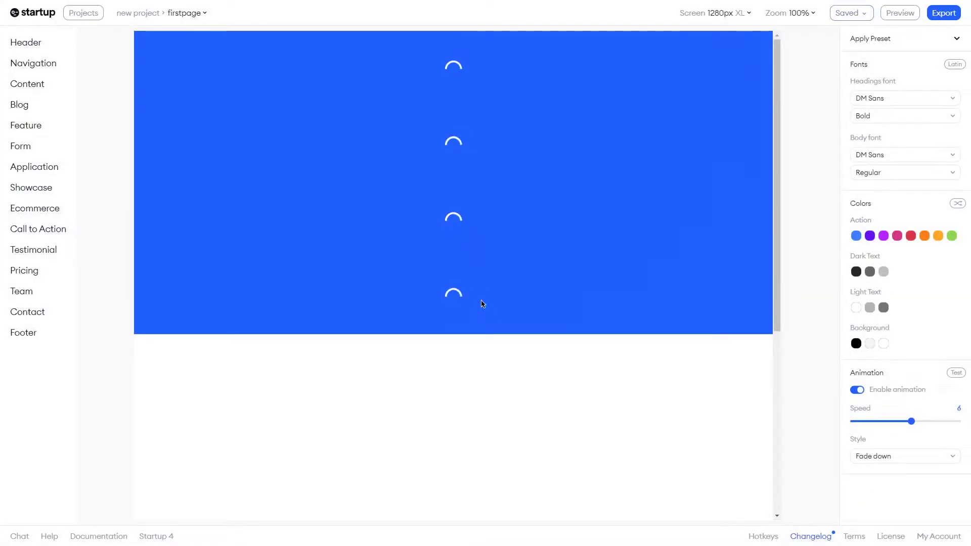
scroll(447, 246, "down", 5)
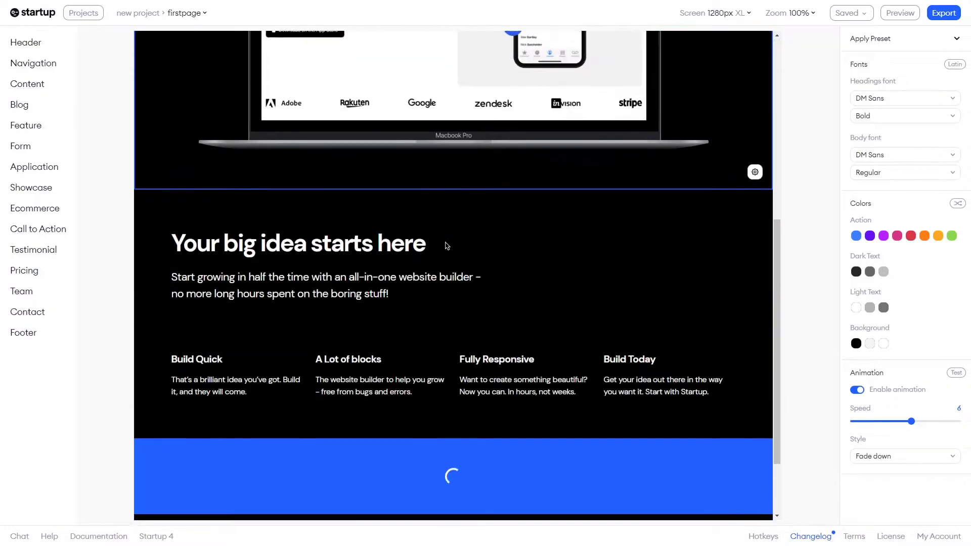
scroll(447, 245, "down", 2)
scroll(446, 247, "down", 4)
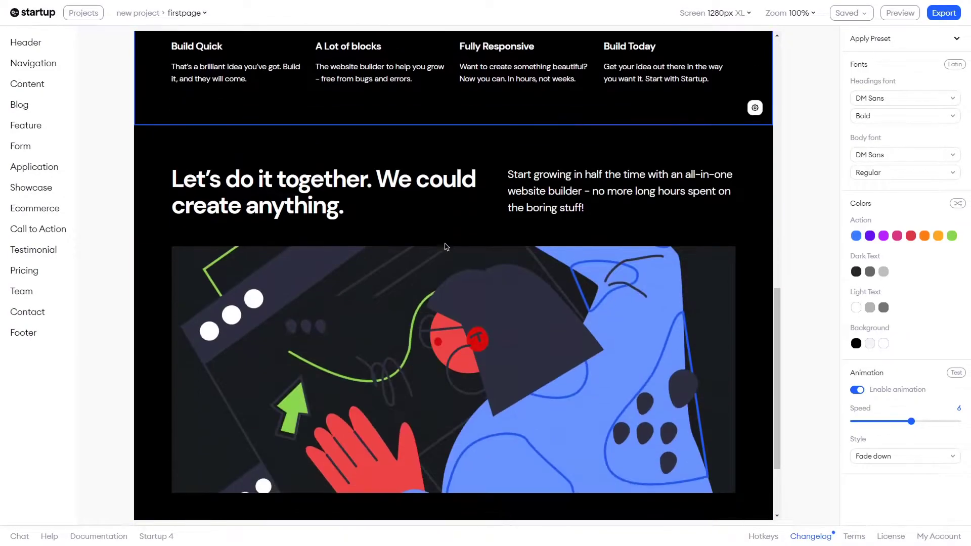
scroll(447, 247, "down", 2)
scroll(507, 483, "up", 6)
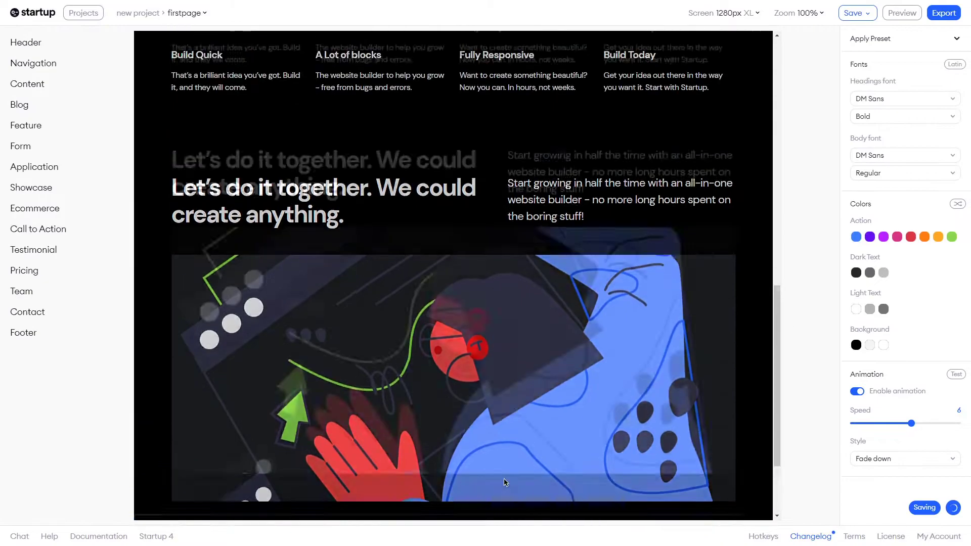
scroll(505, 482, "up", 7)
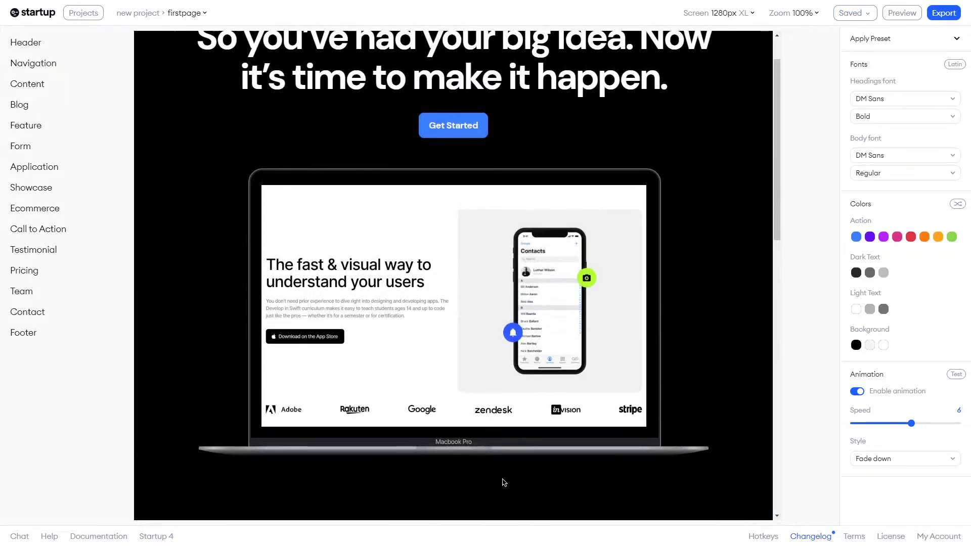
- Add the Navigation 1 bar to the page and review its settings and Home link
left_click(33, 63)
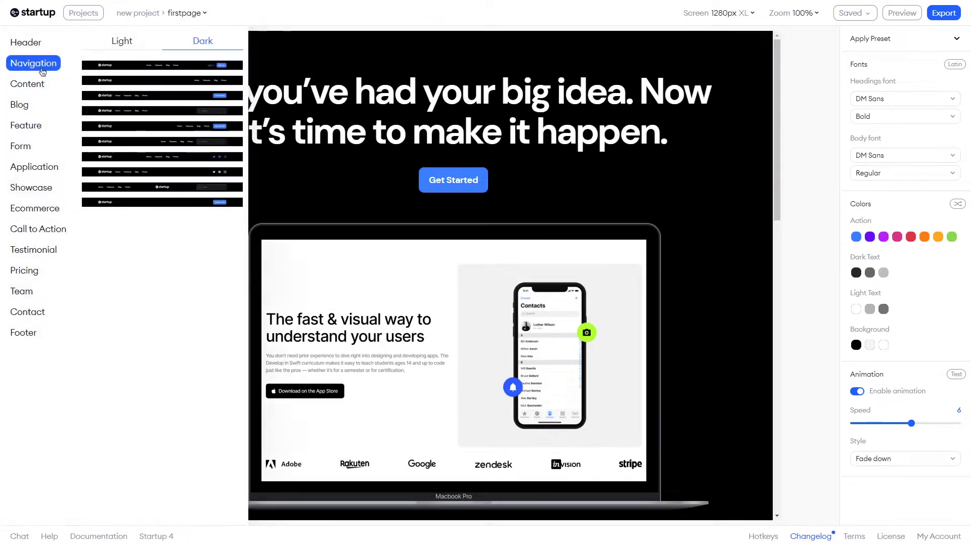
left_click(117, 68)
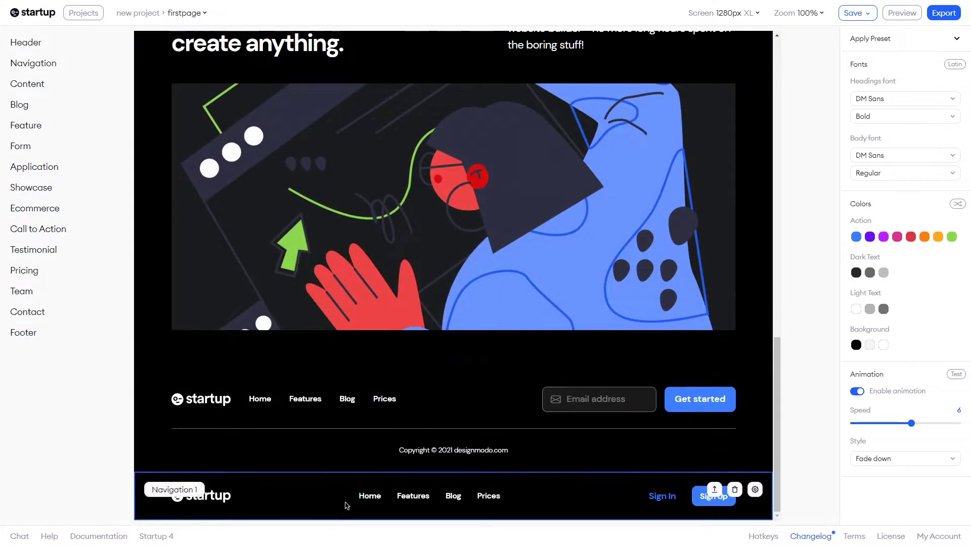
left_click(333, 505)
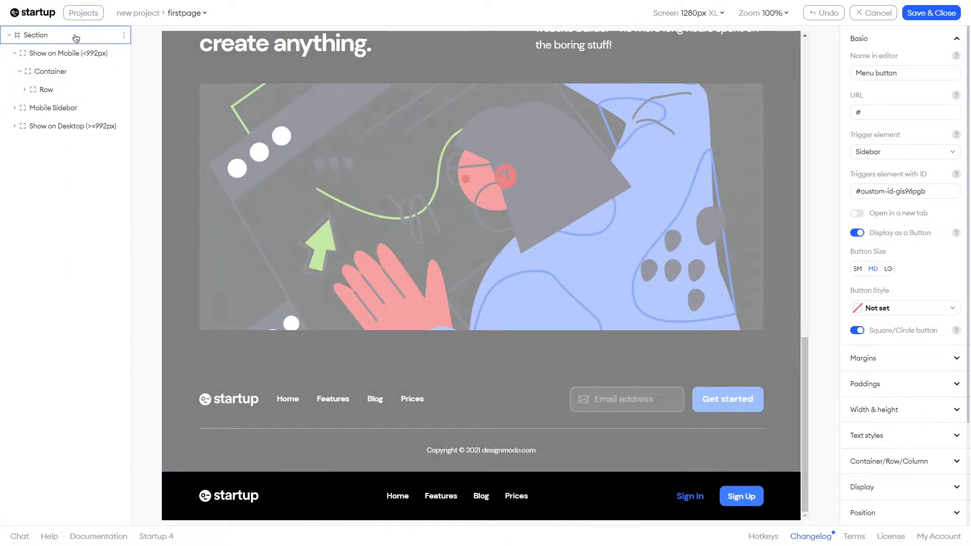
left_click(913, 14)
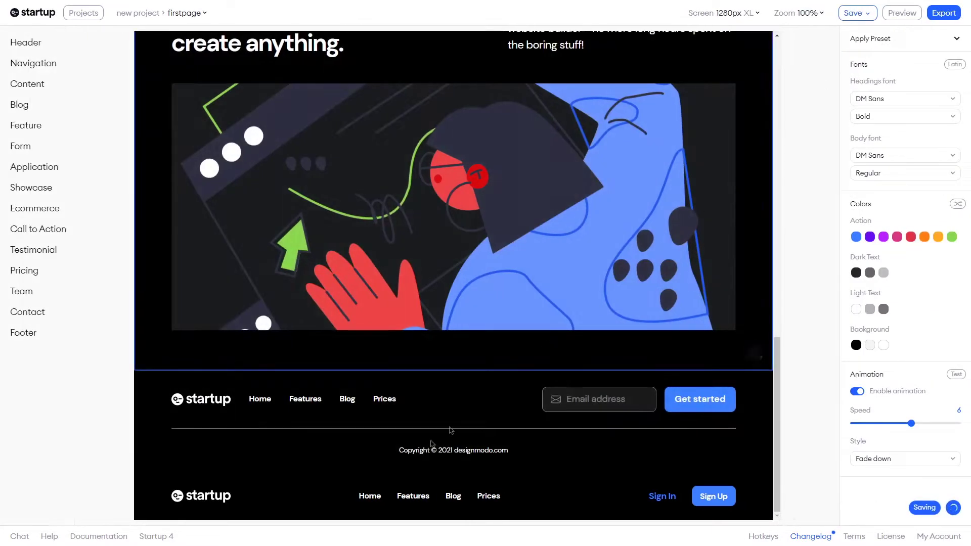
left_click(377, 497)
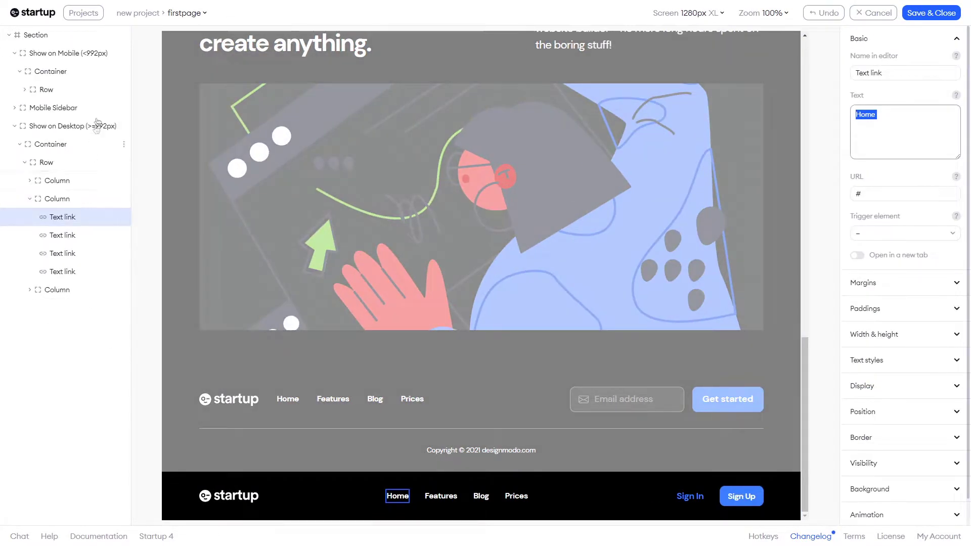
left_click(931, 13)
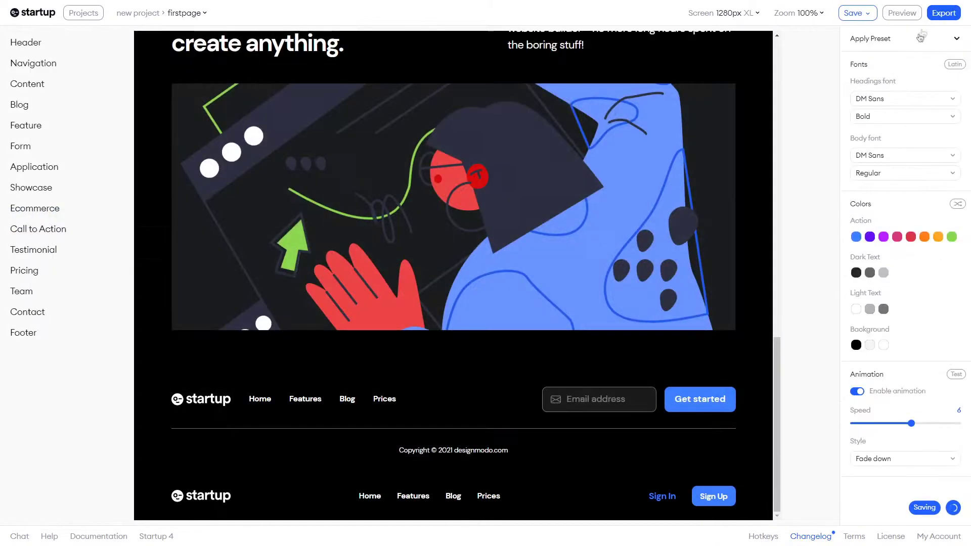
- Move Navigation 1 up from the page bottom to sit above the feature section
left_click(720, 492)
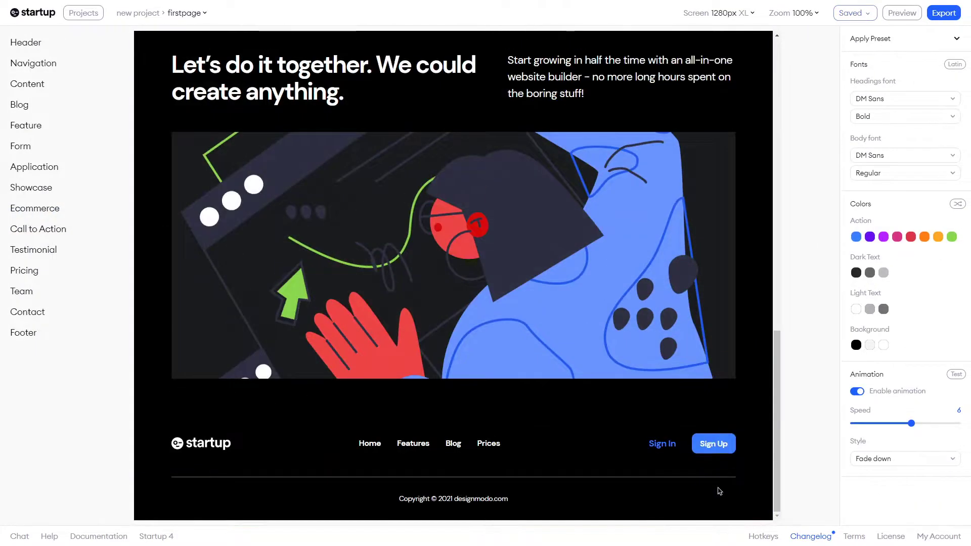
left_click(700, 393)
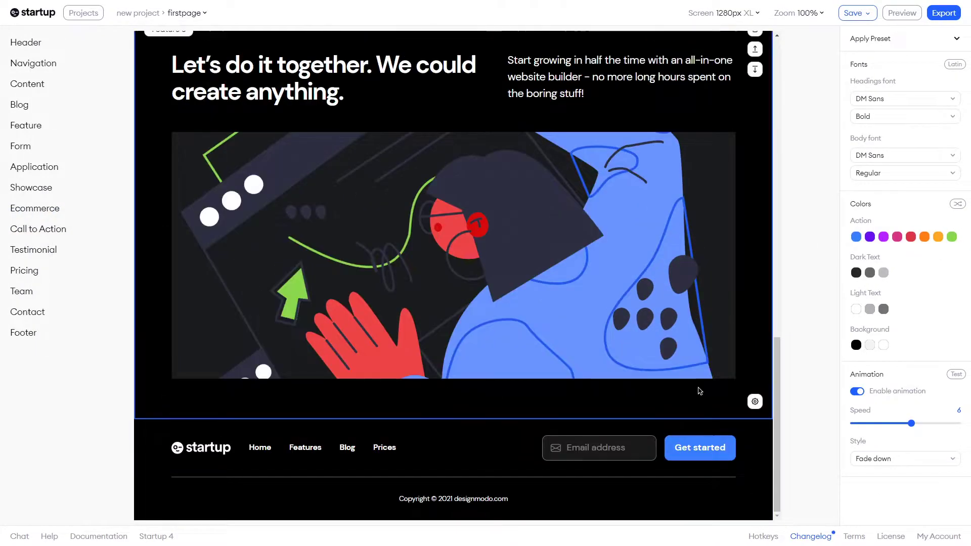
scroll(700, 393, "up", 5)
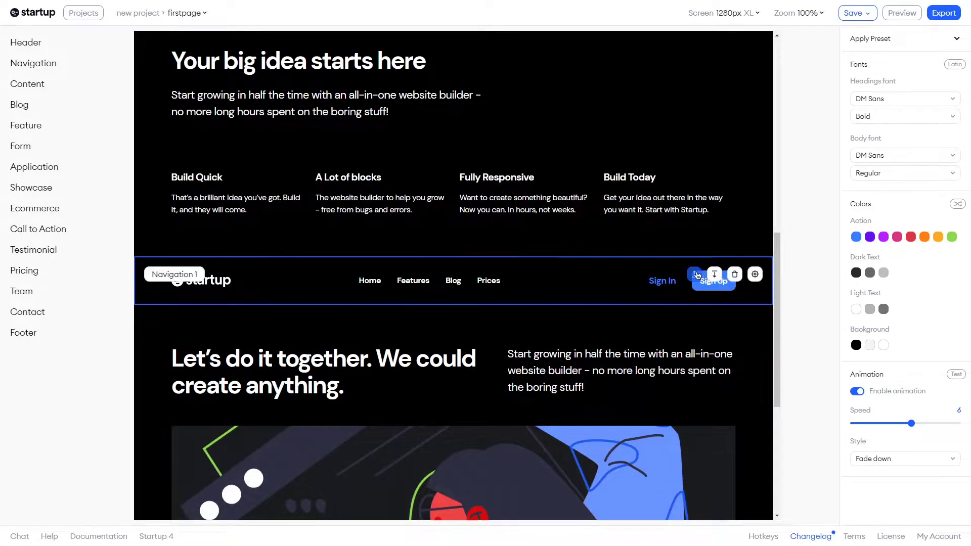
left_click(695, 274)
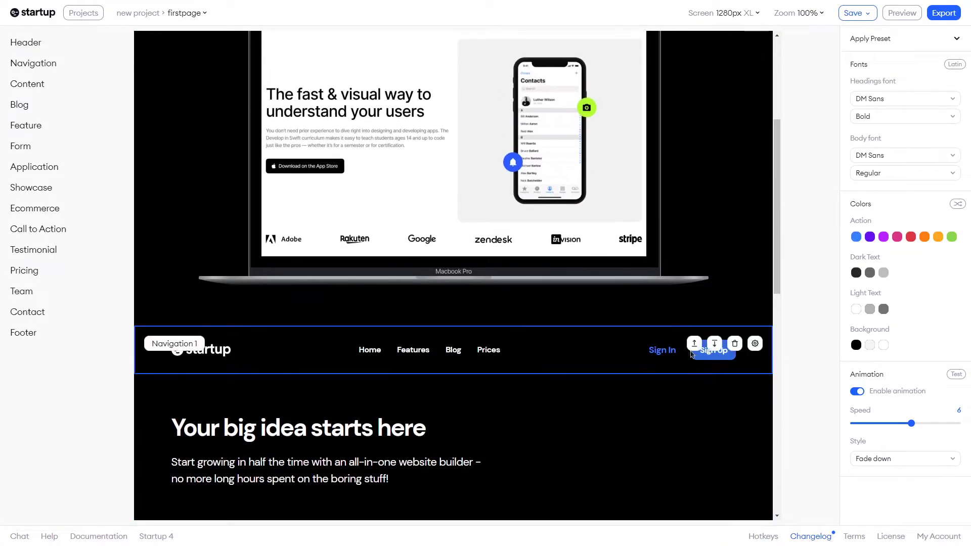
- Move the navigation bar to the top and edit its menu button in the 768px preview
left_click(694, 348)
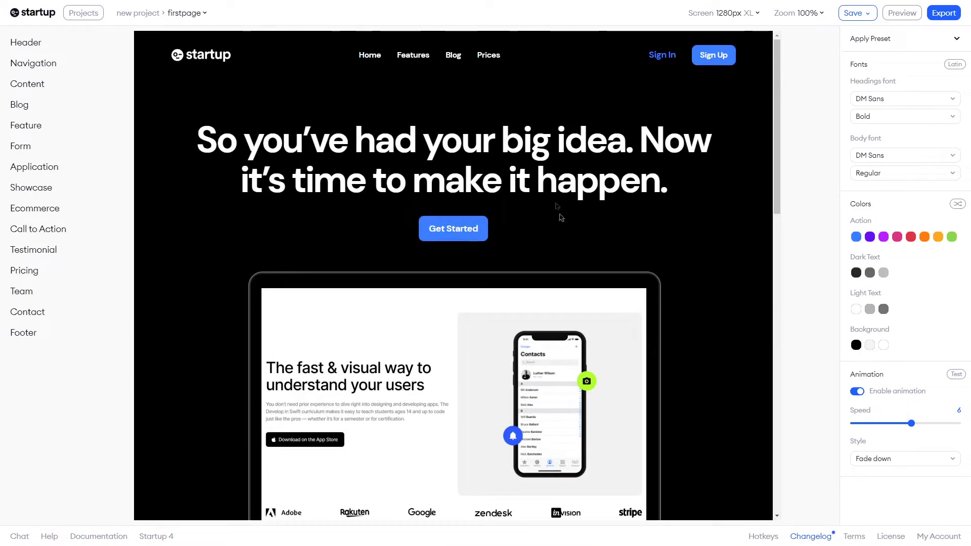
left_click(747, 13)
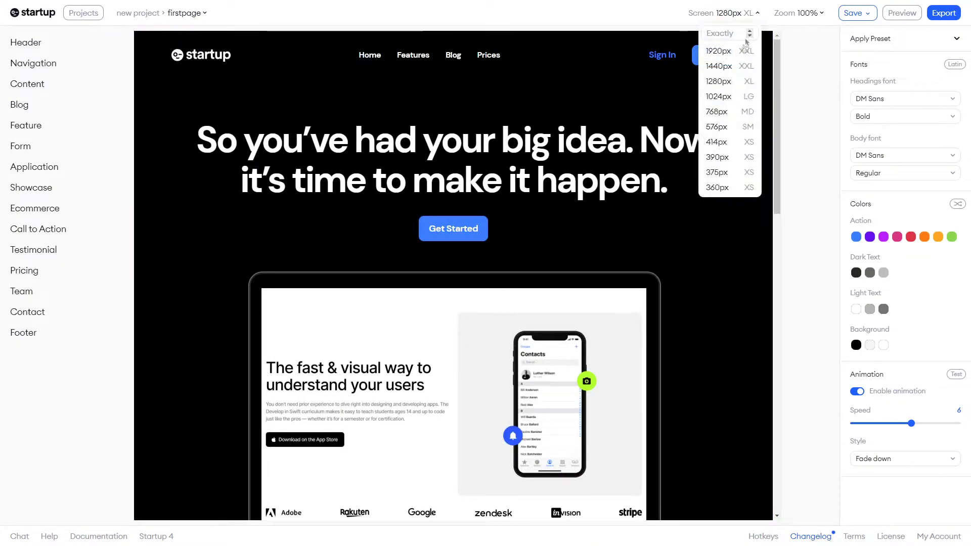
left_click(730, 112)
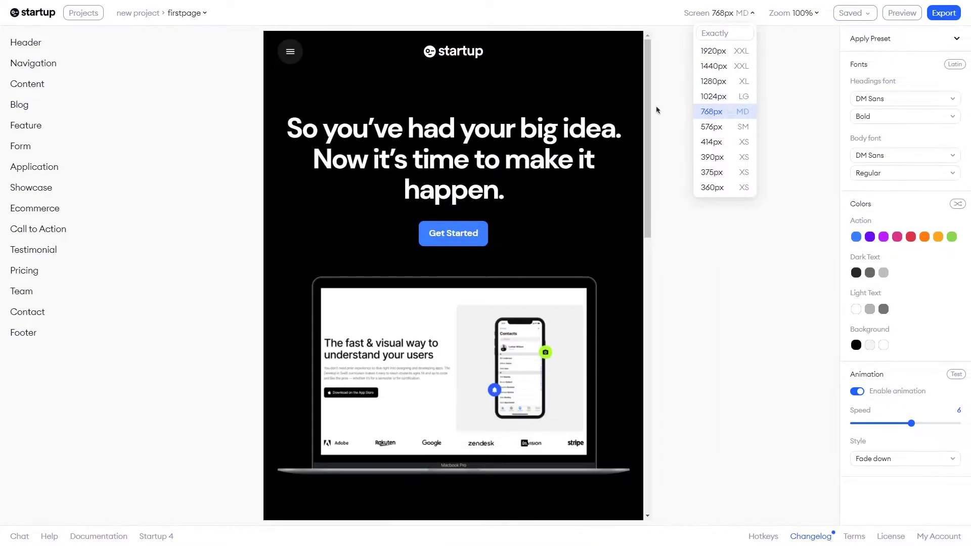
left_click(293, 65)
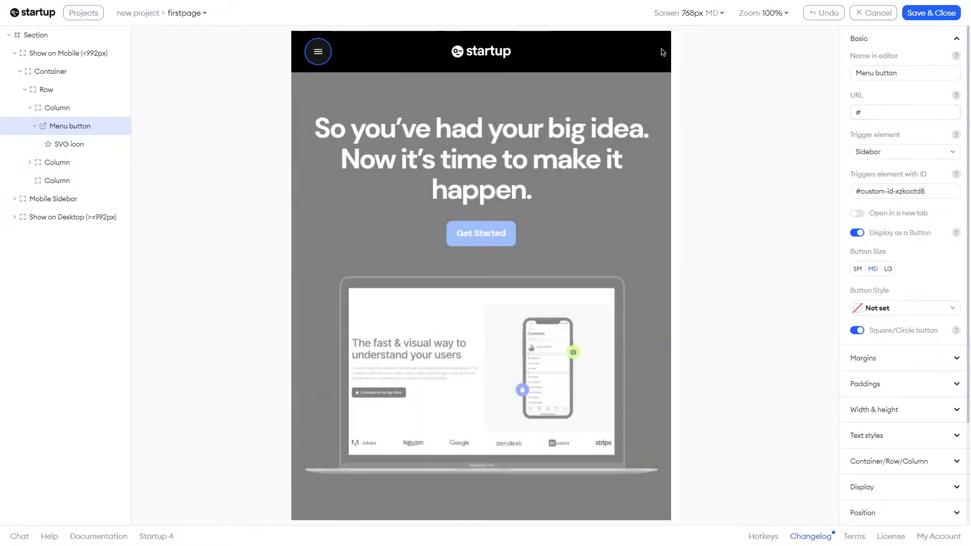
- Return the preview to 1280px desktop width and save the menu button edits
left_click(706, 13)
left_click(705, 84)
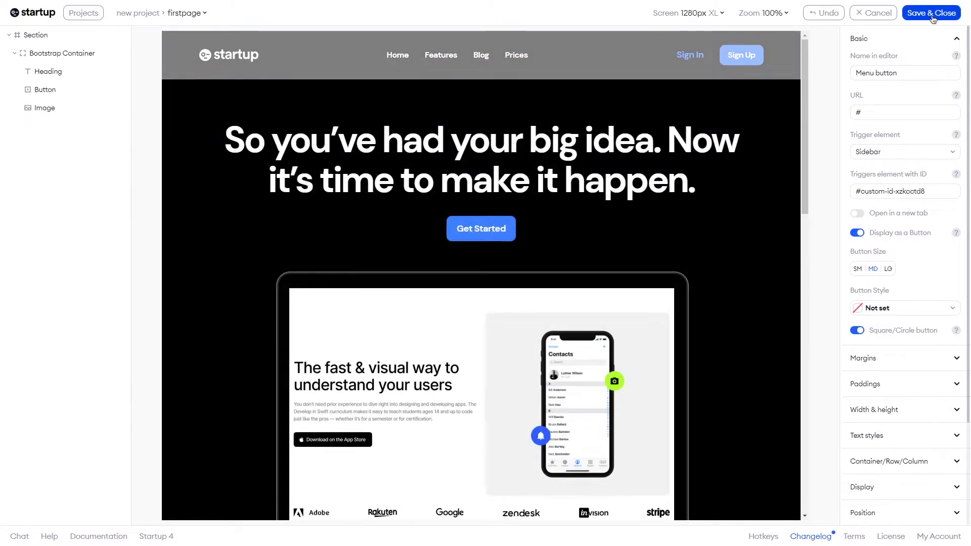
left_click(931, 13)
- Clear the entire firstpage layout
left_click(186, 14)
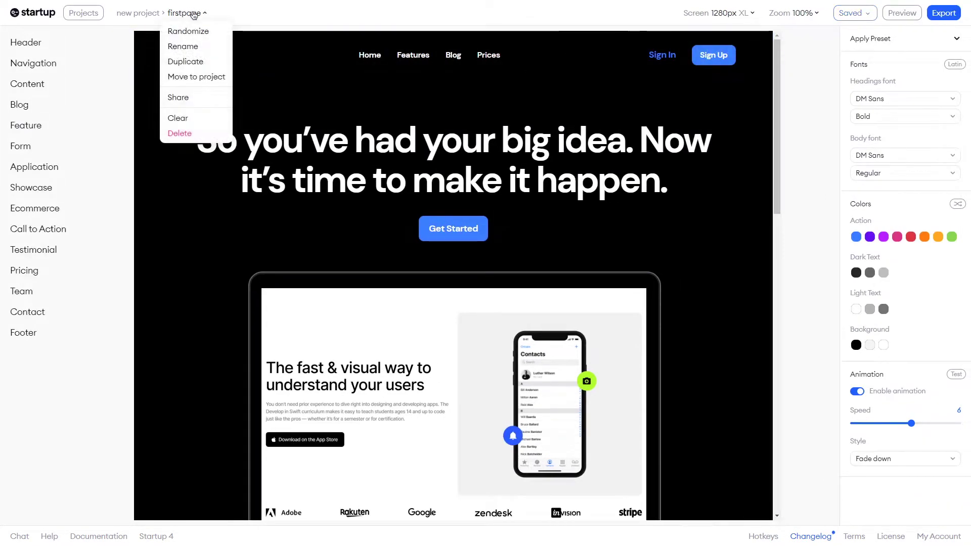
left_click(195, 116)
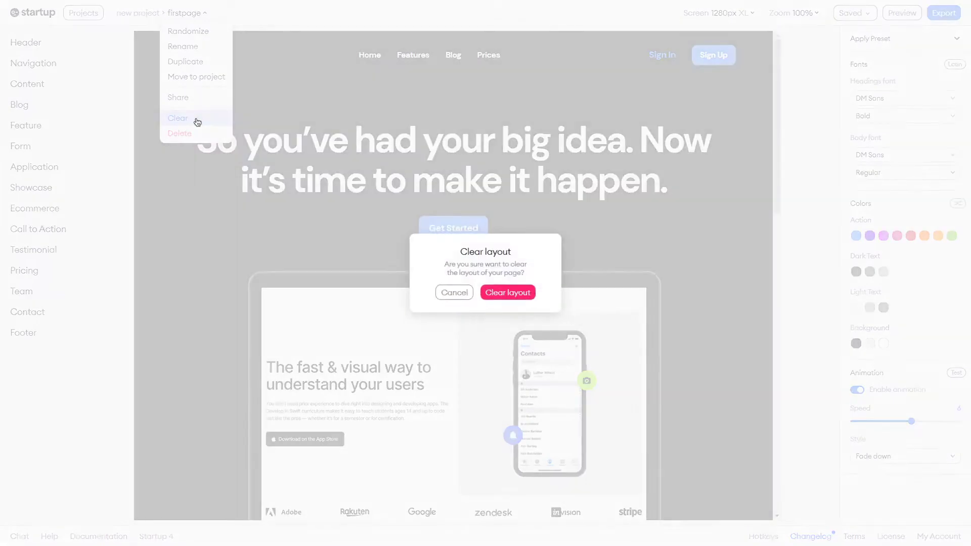
left_click(523, 294)
- Add a Navigation bar and the 'Gather incredible ideas' Header 9 block
mouse_move(36, 51)
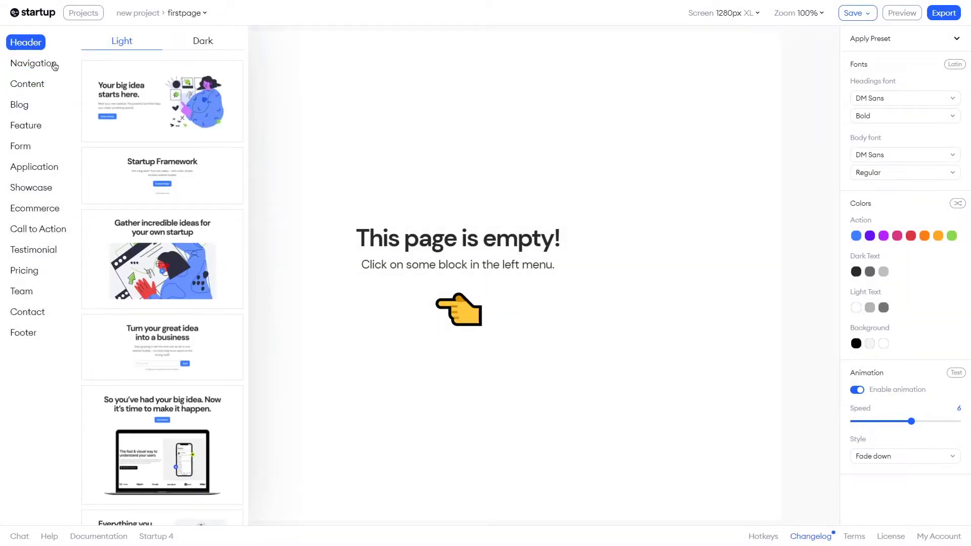
mouse_move(55, 67)
left_click(119, 67)
mouse_move(31, 42)
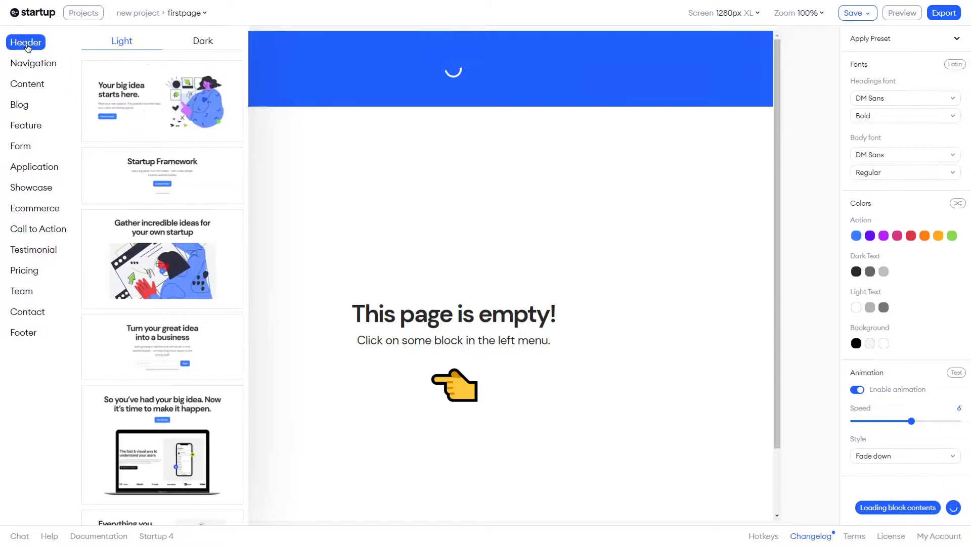
scroll(152, 253, "down", 5)
scroll(155, 304, "down", 4)
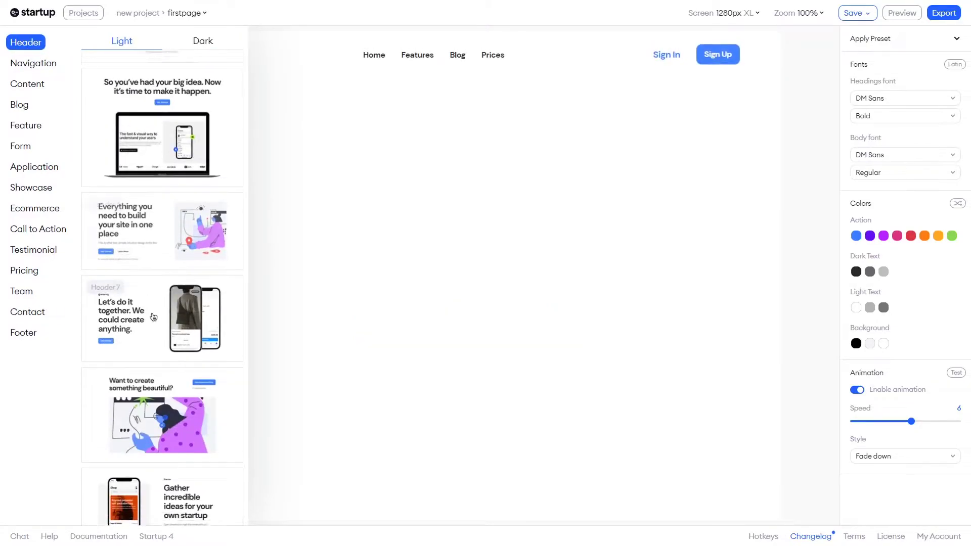
left_click(142, 427)
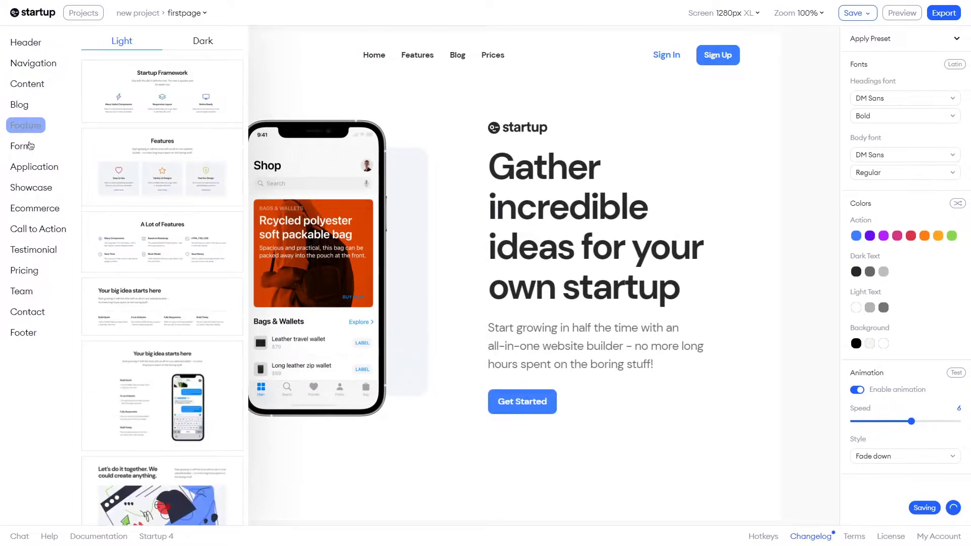
- Add the Form 7 sign-in, Feature 1 and Footer 6 blocks, then enable auto-save
mouse_move(20, 146)
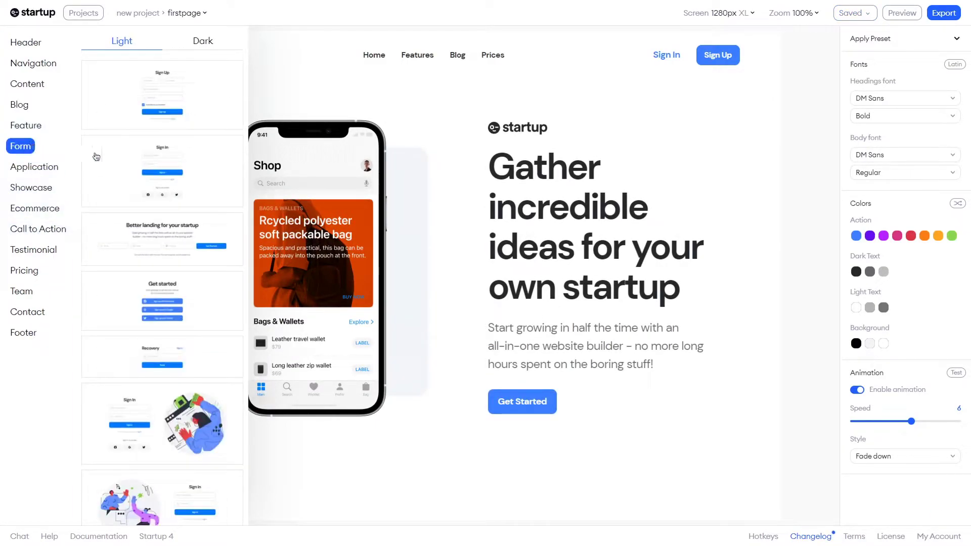
scroll(163, 293, "down", 1)
left_click(142, 369)
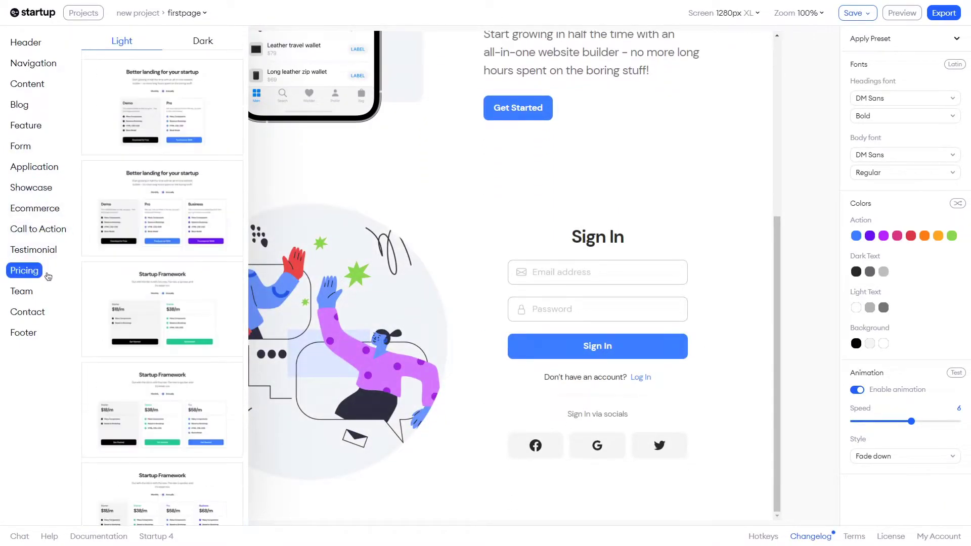
left_click(99, 71)
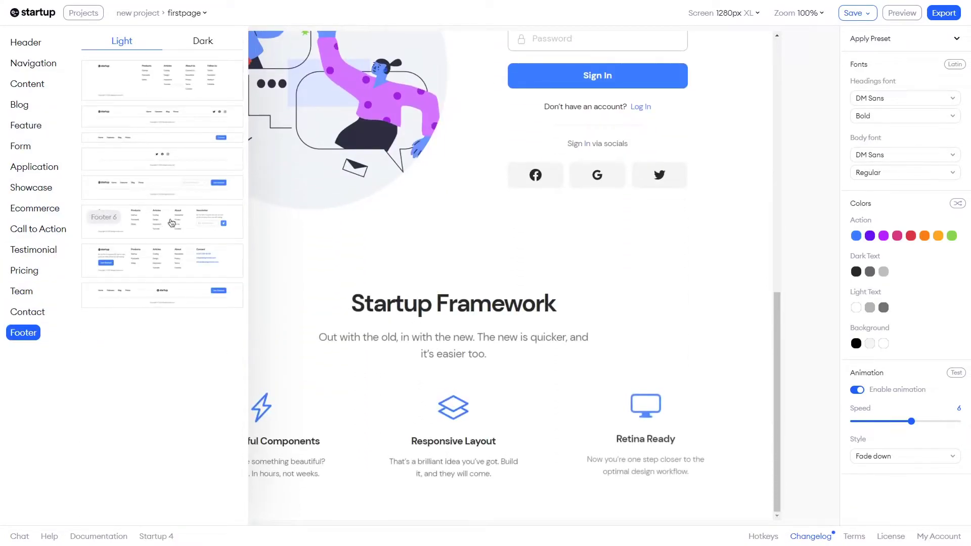
left_click(172, 222)
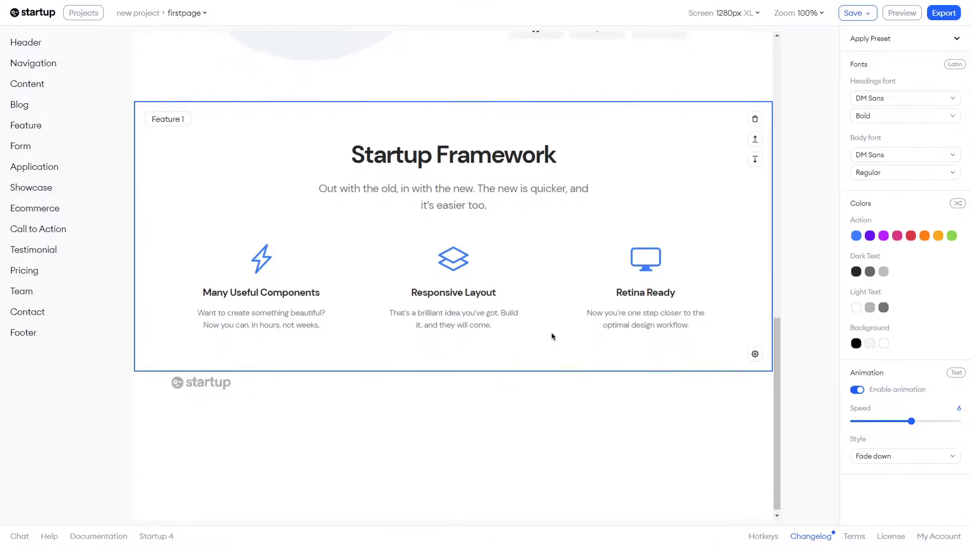
scroll(587, 344, "up", 15)
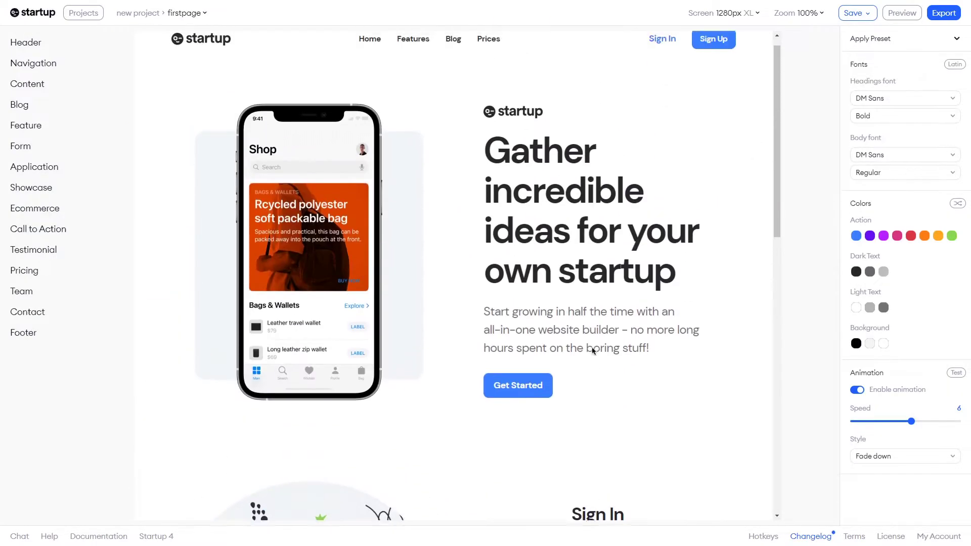
left_click(868, 13)
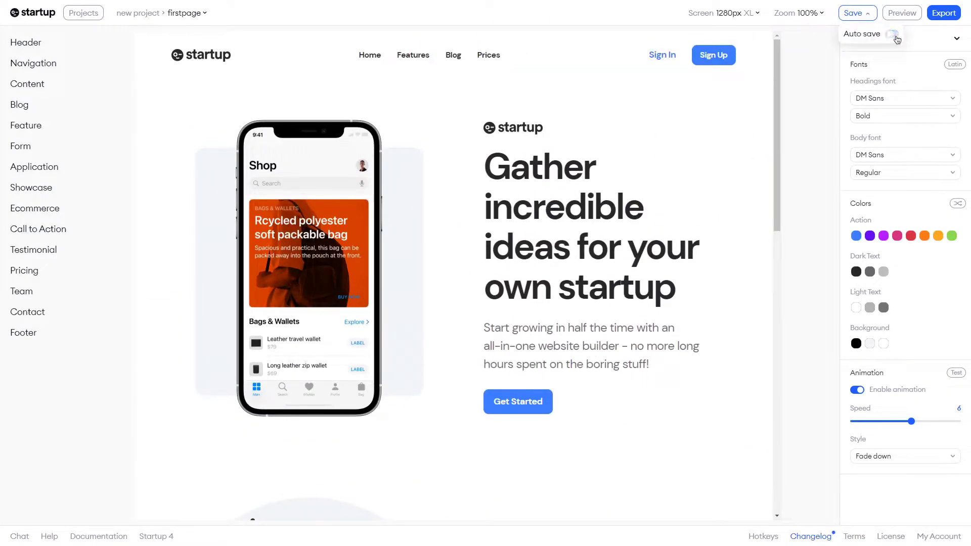
- Apply the Friendly preset and set the first two Action colours to pink #d63384
left_click(908, 45)
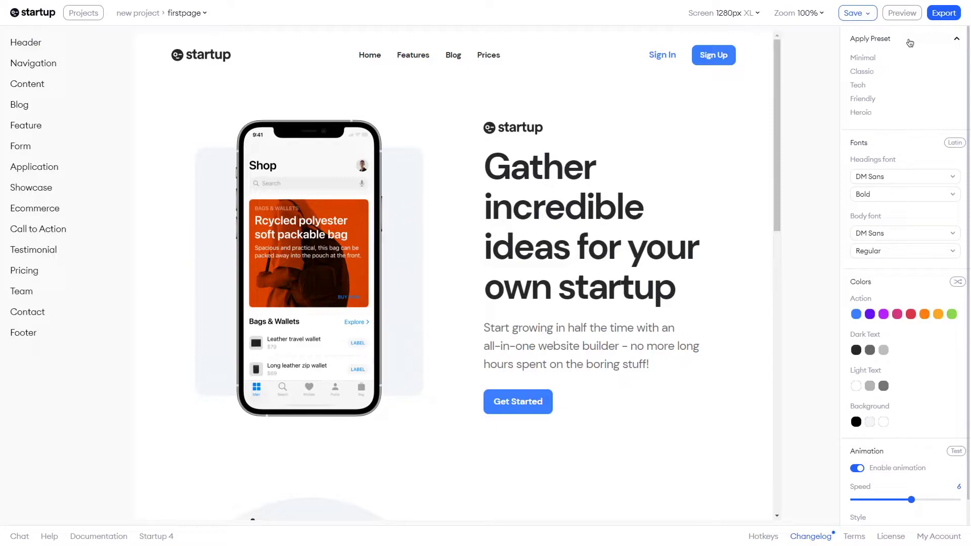
left_click(862, 99)
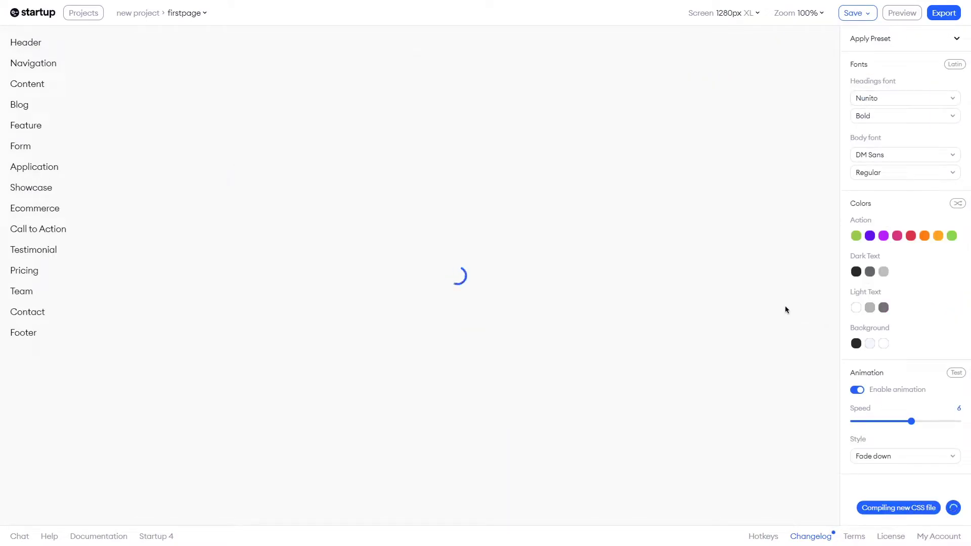
left_click(856, 236)
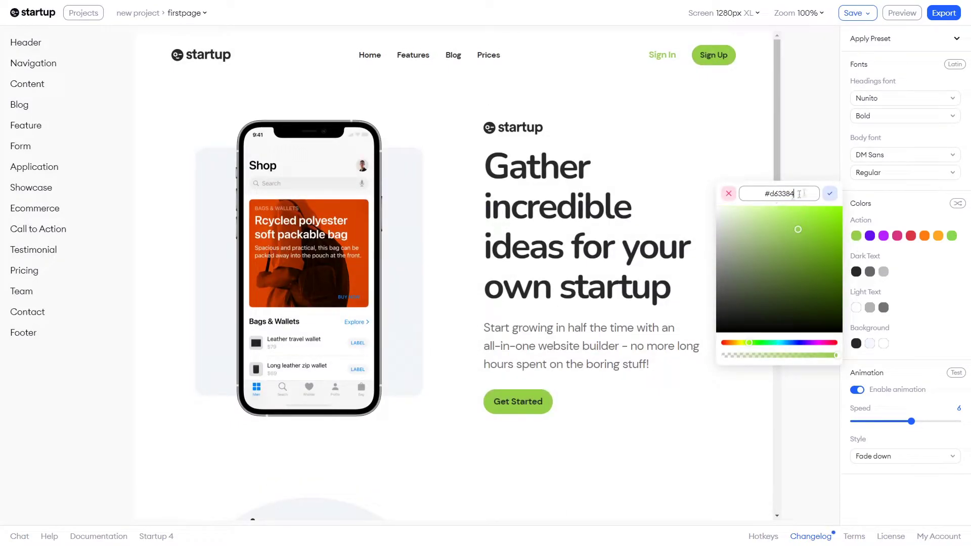
key("Return")
left_click(870, 236)
left_click_drag(776, 193, 815, 205)
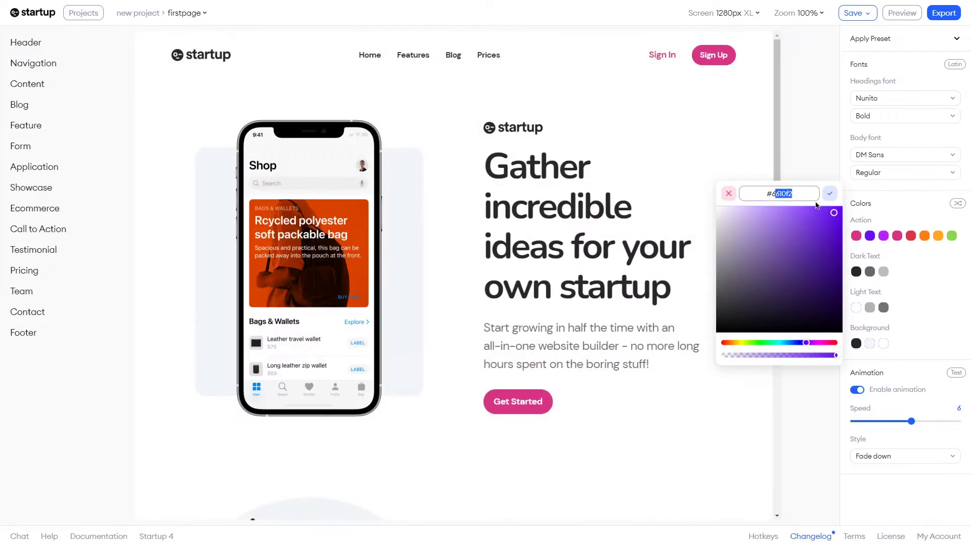
left_click(830, 194)
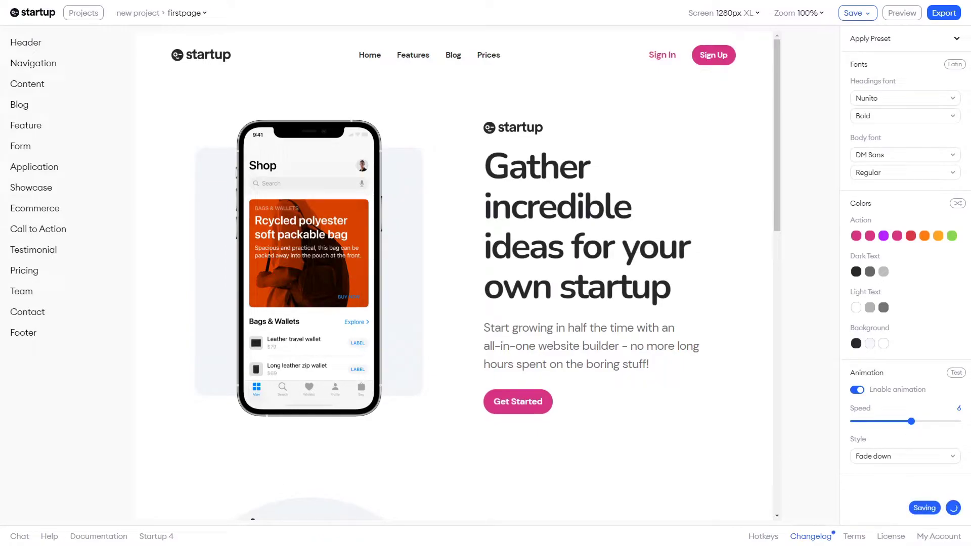
- Set the headings font to ABeeZee from the font list
left_click(919, 100)
scroll(889, 207, "down", 20)
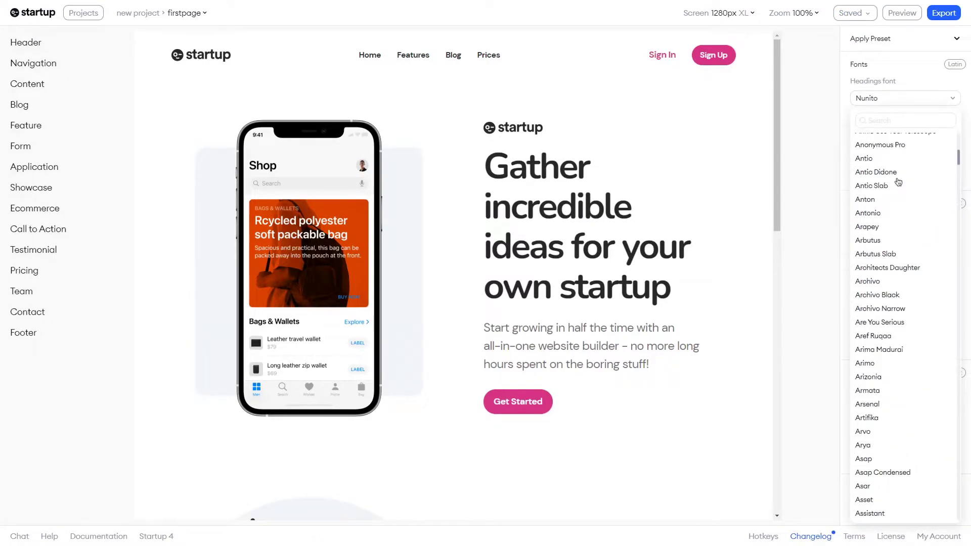
scroll(889, 207, "up", 20)
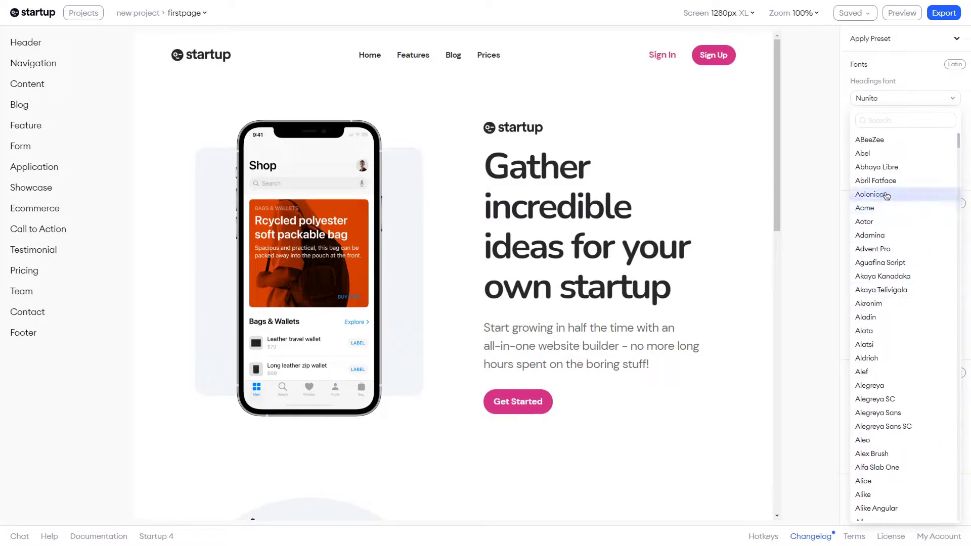
left_click(881, 141)
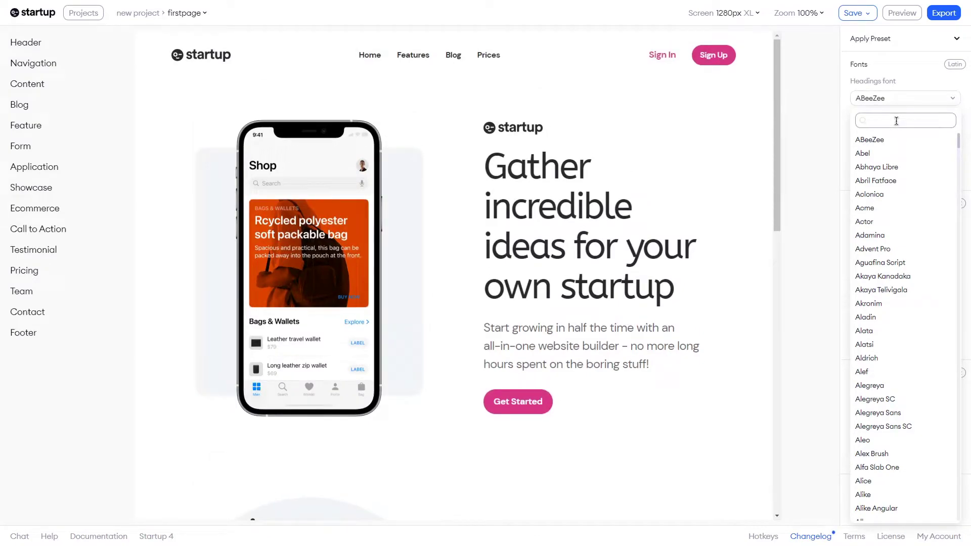
- Search 'nu' to restore Nunito as the headings font, then select the hero phone image
left_click(896, 121)
type("nu")
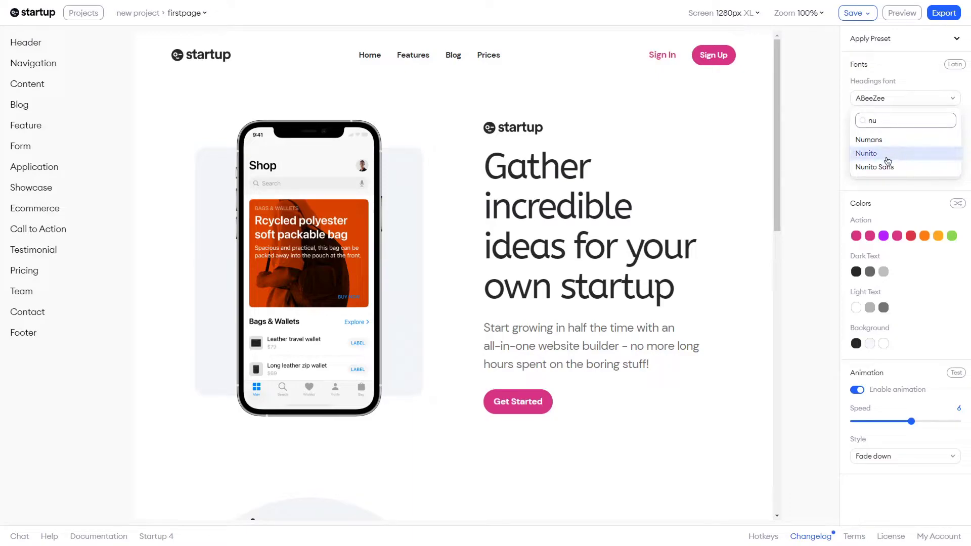
left_click(914, 156)
left_click(348, 265)
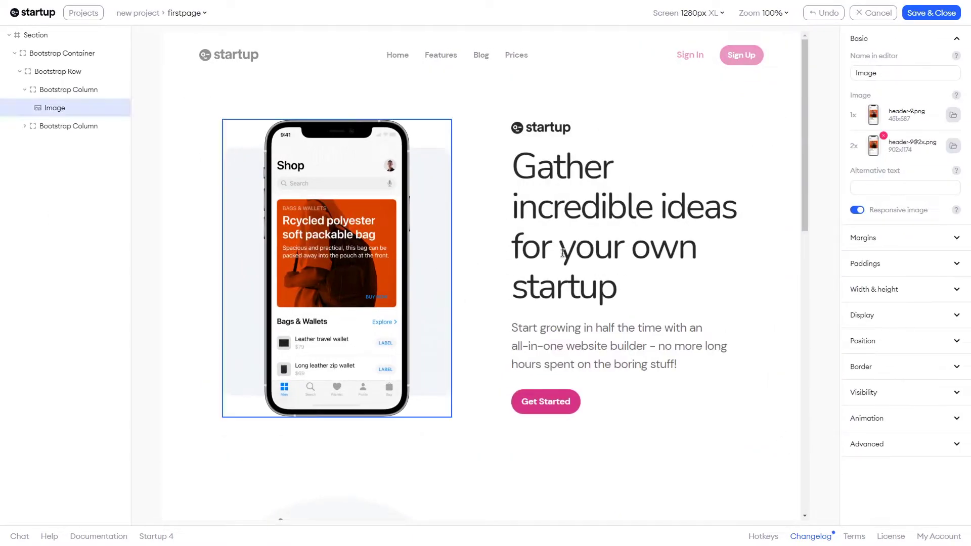
left_click(953, 117)
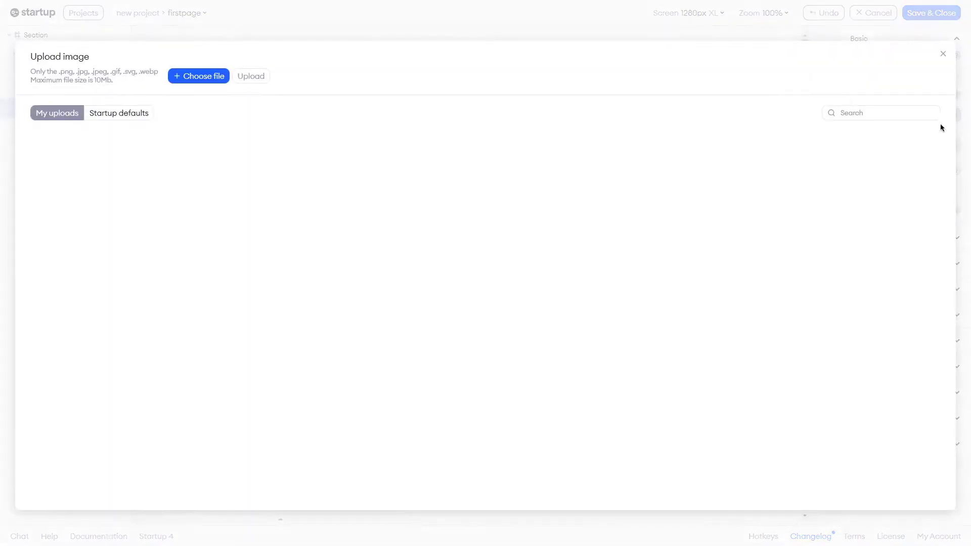
left_click(199, 76)
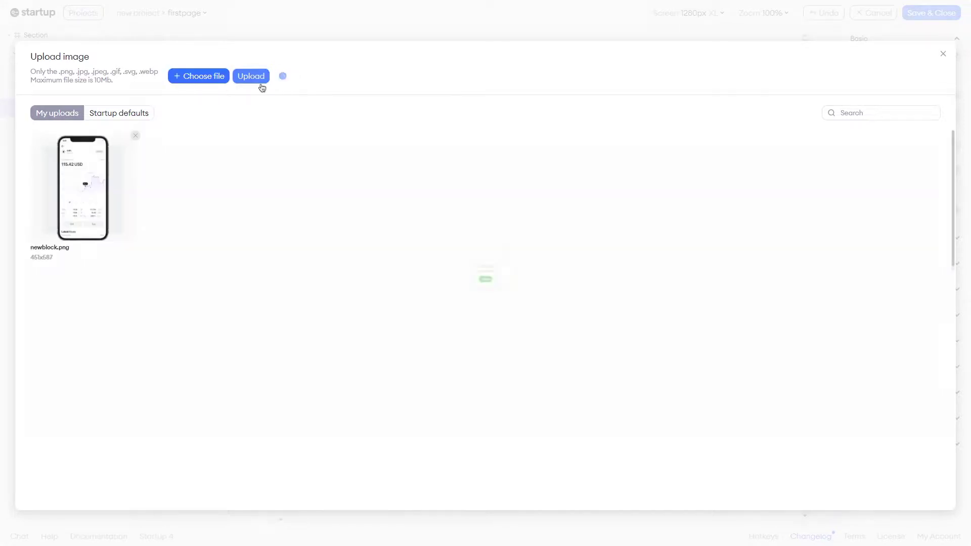
left_click(487, 292)
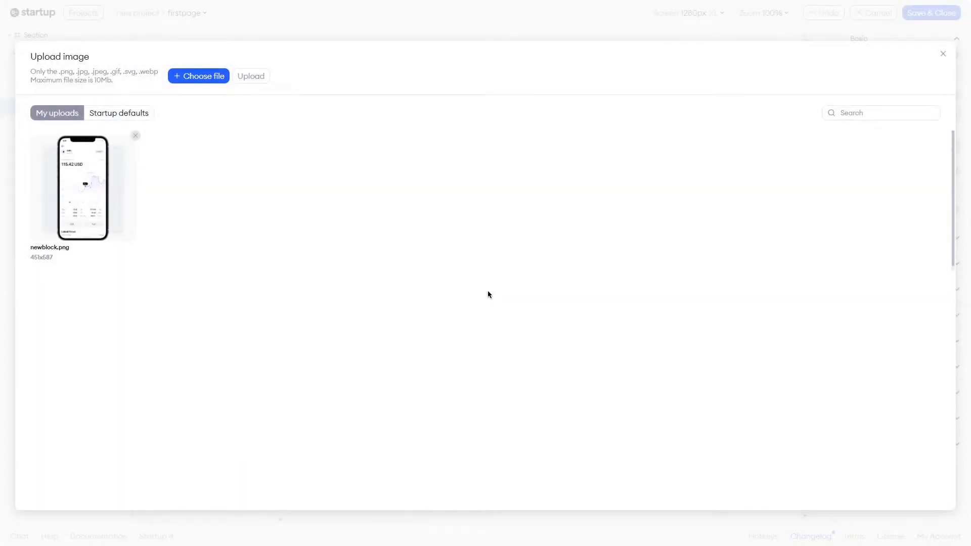
left_click(208, 76)
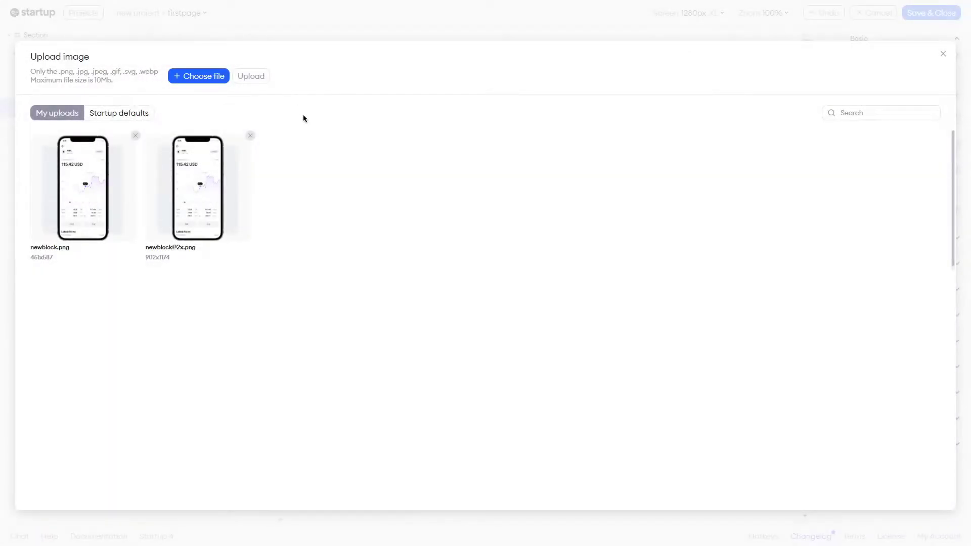
left_click(84, 192)
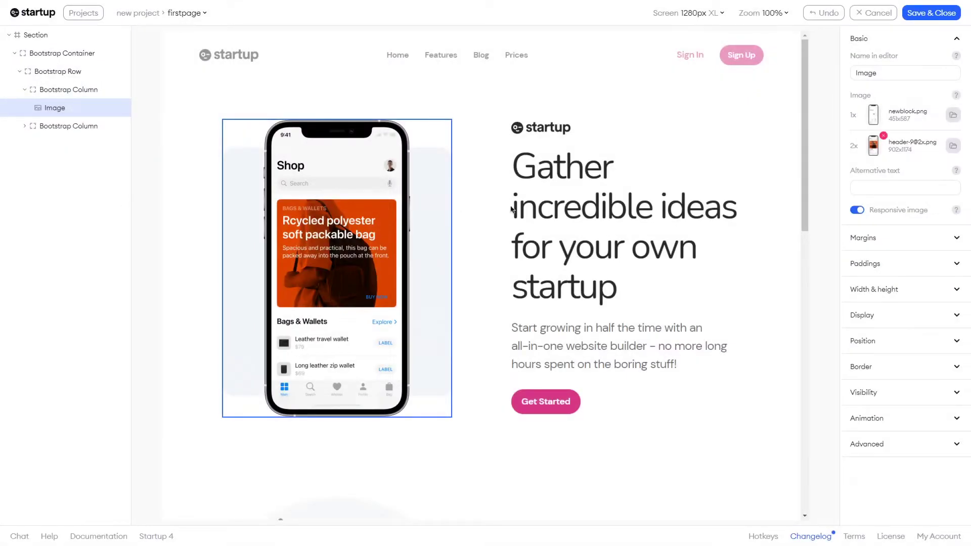
left_click(953, 147)
left_click(199, 182)
- Make the hero heading bold, keeping its size at 4.5 rem
left_click(71, 126)
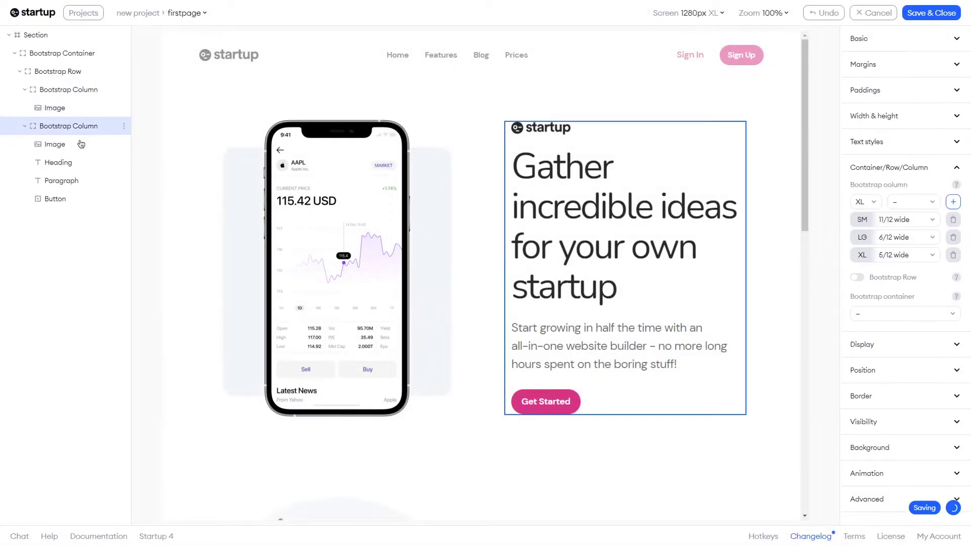
left_click(69, 161)
left_click(903, 272)
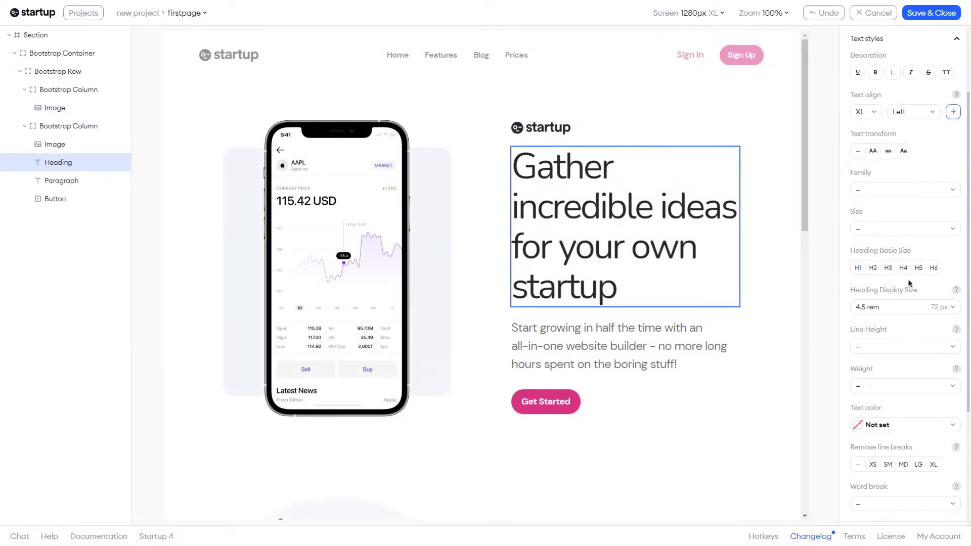
left_click(920, 316)
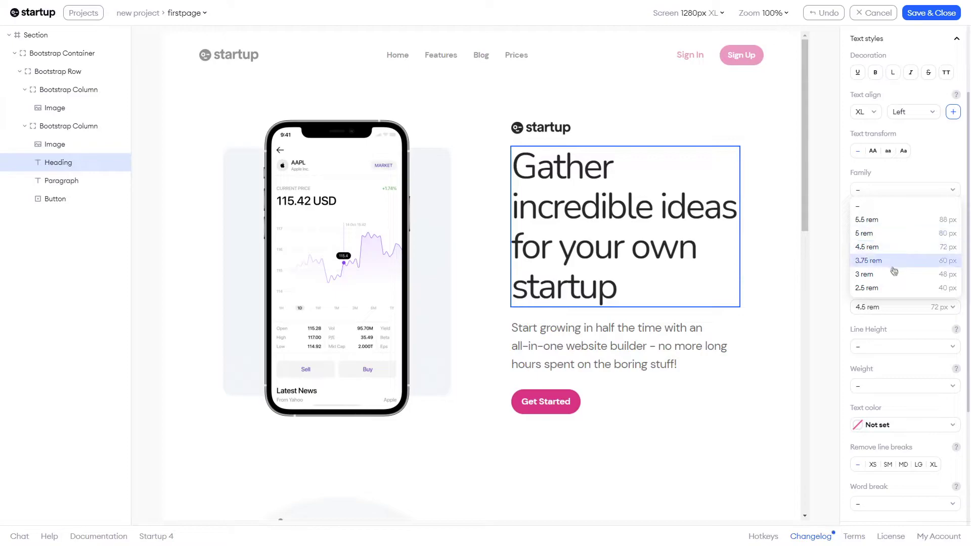
left_click(893, 288)
left_click(900, 310)
left_click(867, 247)
scroll(874, 108, "up", 1)
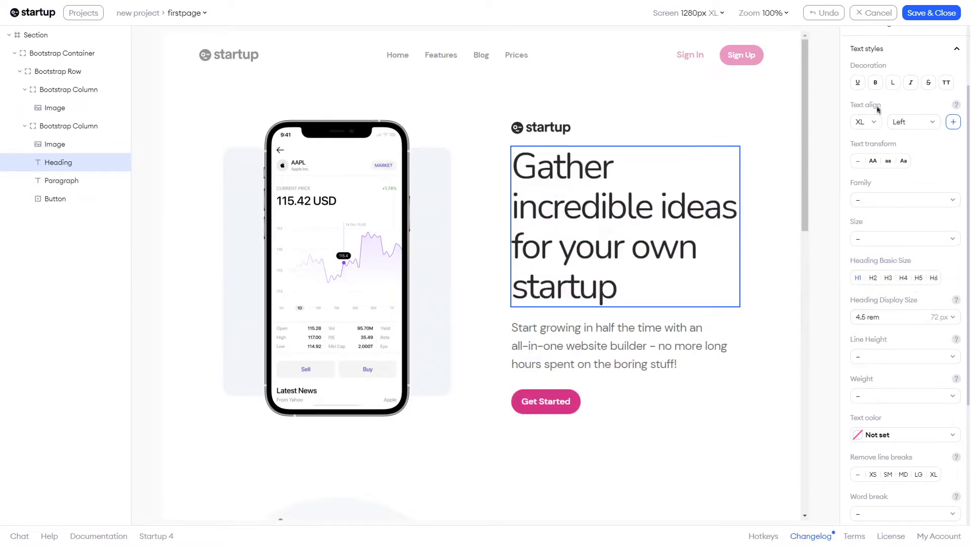
left_click(875, 82)
- Add a 'Try For Free' button beside Get Started with a 1 rem left margin
left_click(68, 126)
left_click(124, 145)
left_click(122, 137)
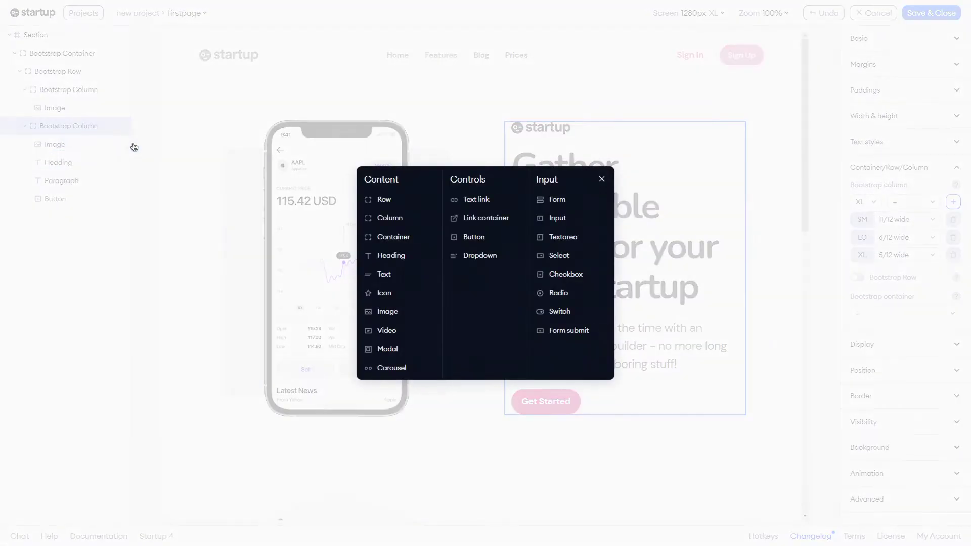
left_click(499, 242)
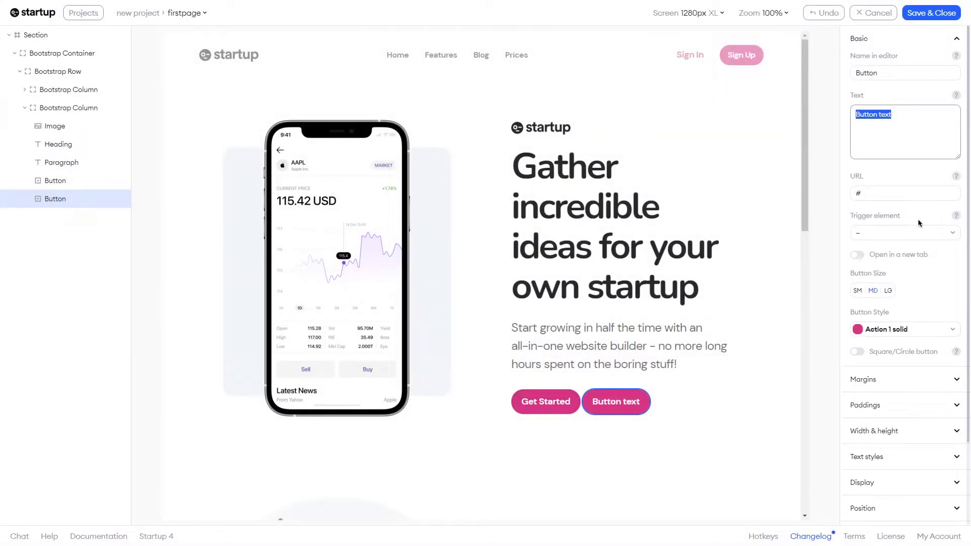
type("Try For Free")
left_click(862, 379)
left_click(866, 99)
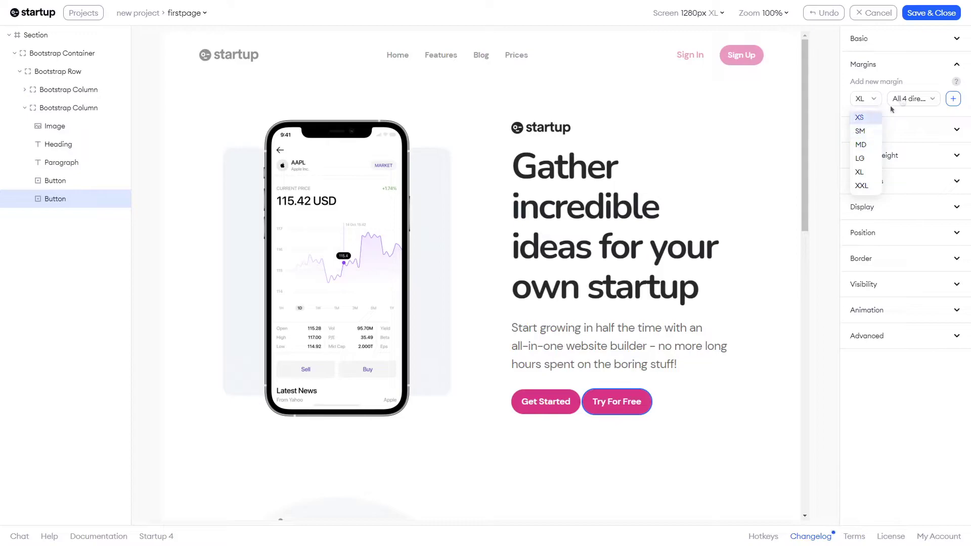
left_click(913, 99)
left_click(906, 184)
left_click(905, 138)
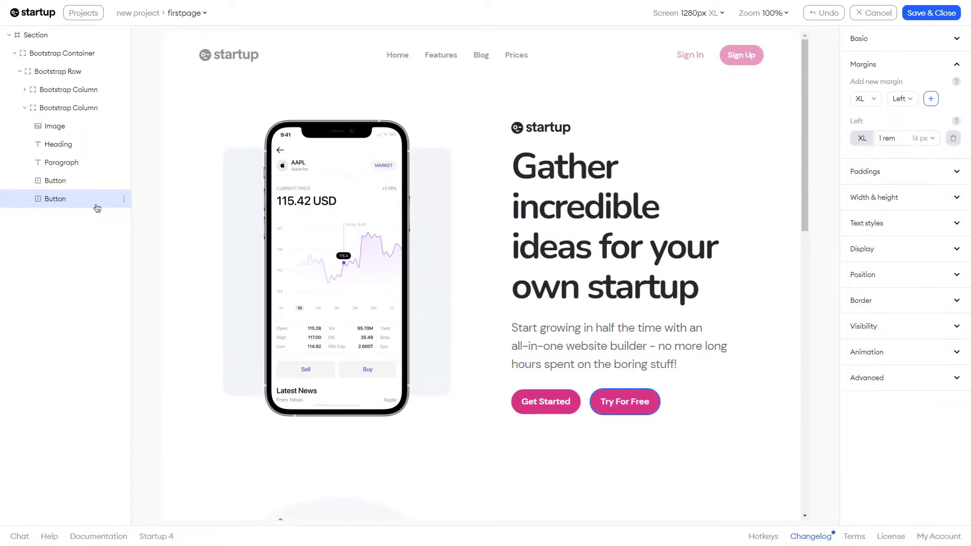
- Make Try For Free a dark outline button by duplicating it and deleting the pink original
left_click(122, 202)
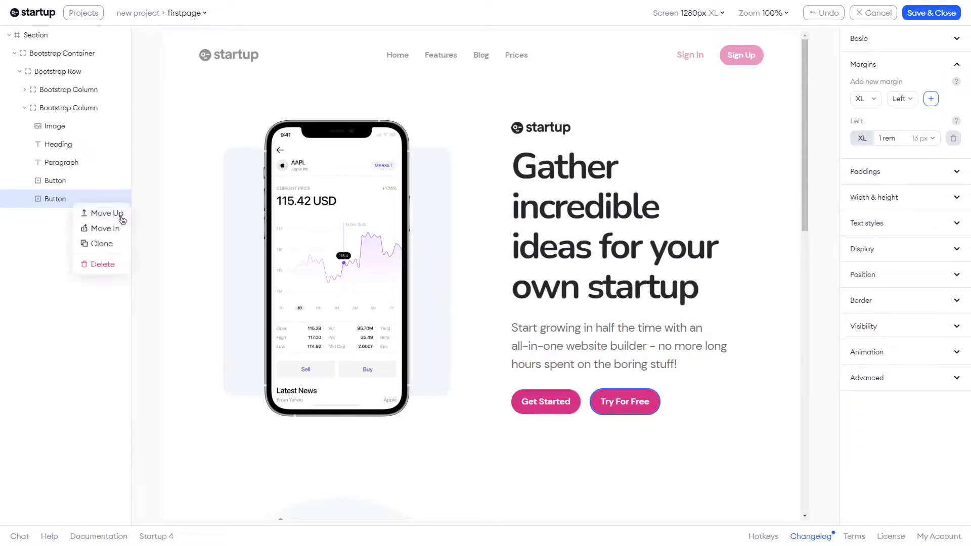
left_click(122, 252)
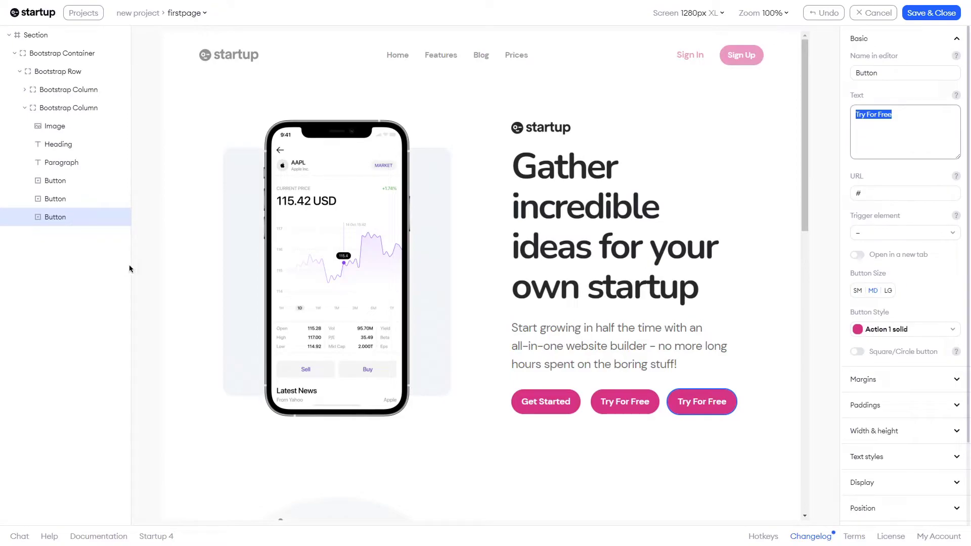
left_click(893, 330)
left_click(875, 281)
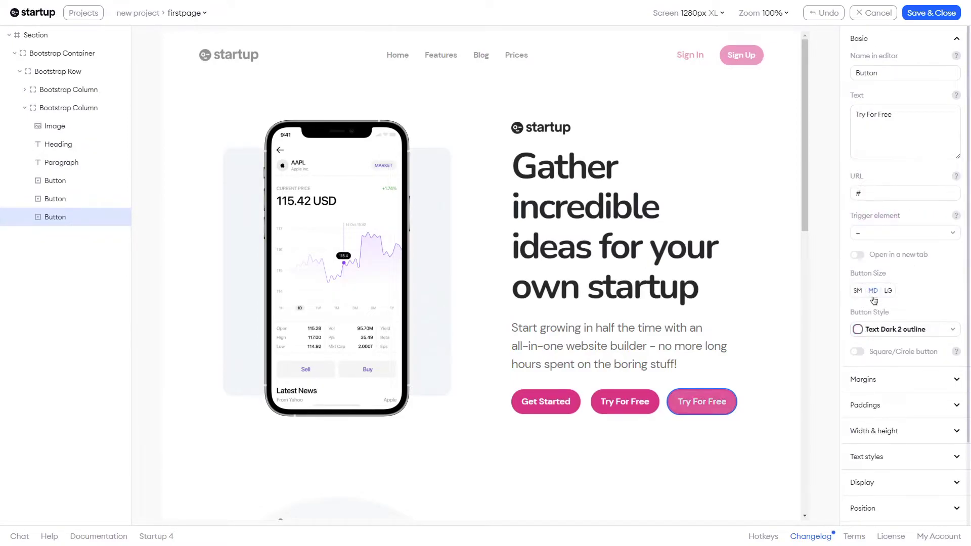
left_click(122, 202)
left_click(87, 278)
- Bring up the animation delay choices for the Try For Free button
left_click(55, 181)
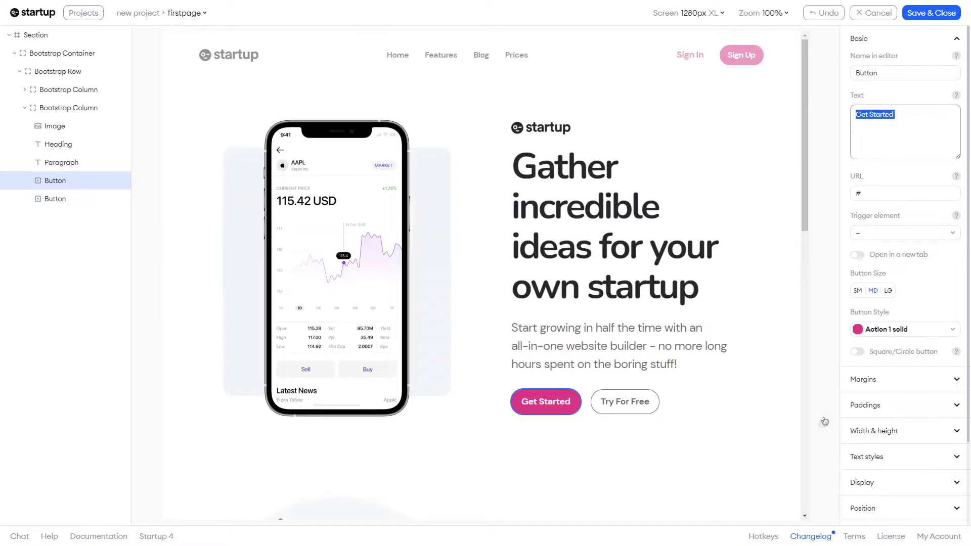
scroll(905, 304, "down", 5)
left_click(867, 511)
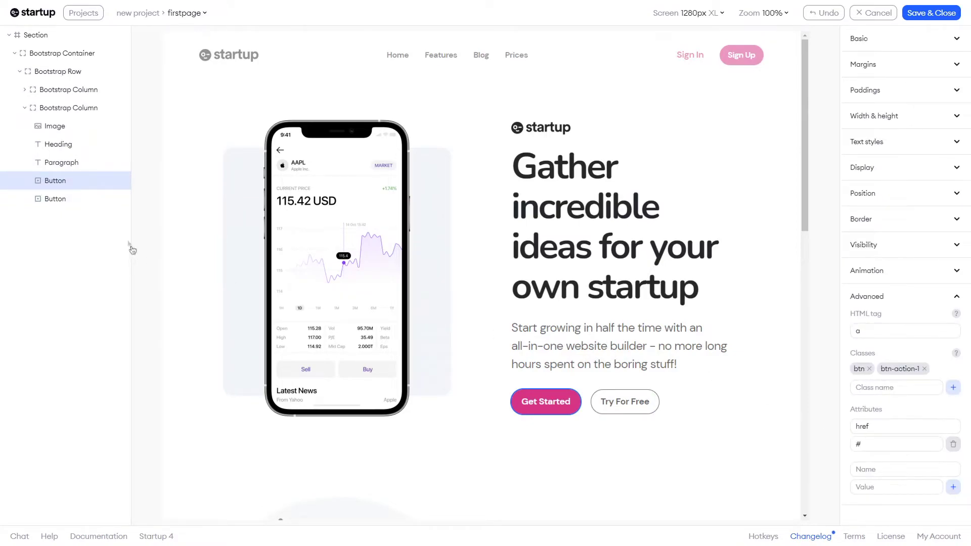
left_click(55, 199)
scroll(901, 405, "down", 3)
left_click(885, 487)
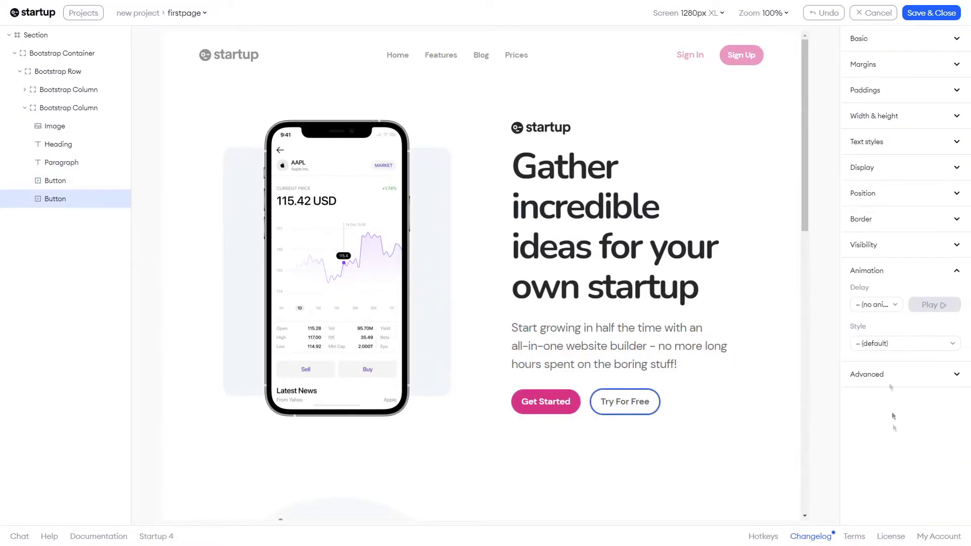
left_click(878, 310)
- Set the Try For Free animation delay to 3, leaving the animation style at default
left_click(870, 224)
left_click(888, 349)
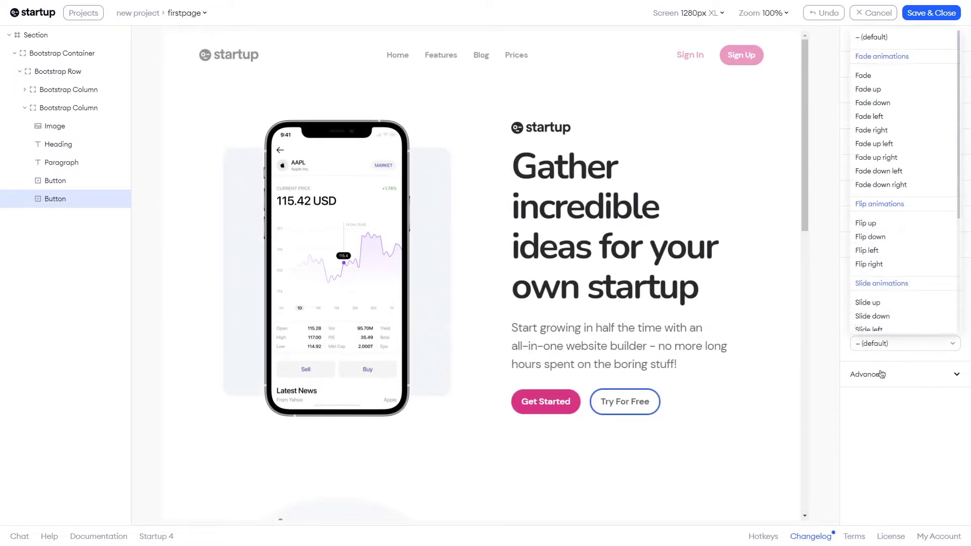
left_click(877, 119)
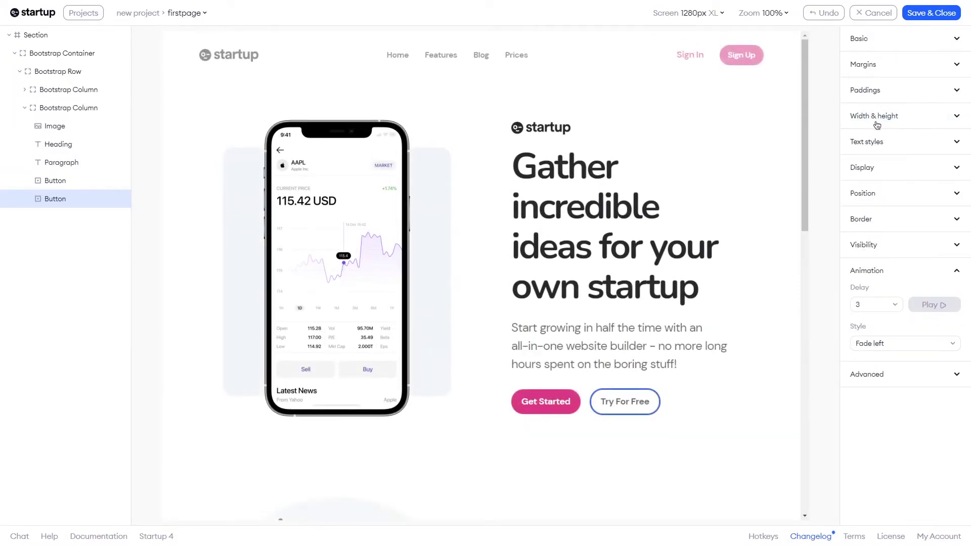
left_click(896, 343)
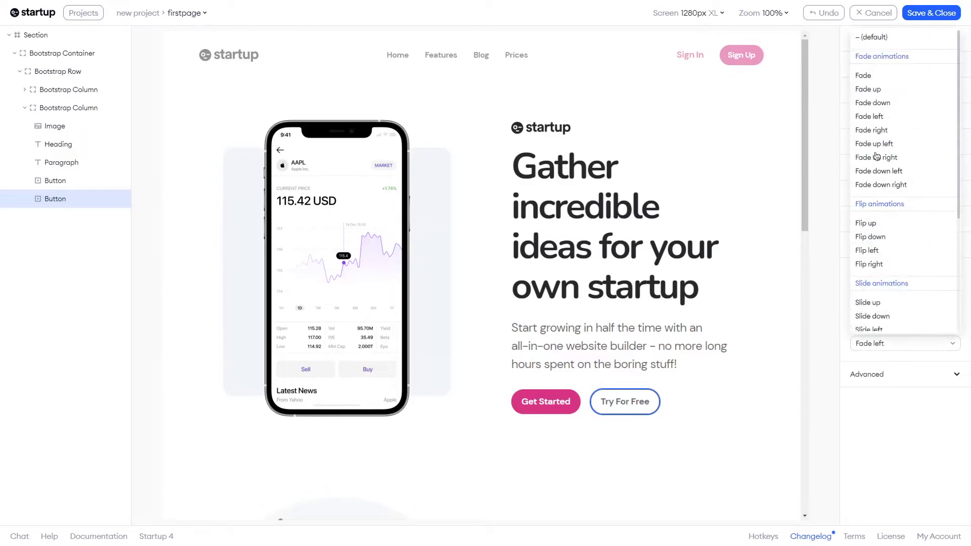
left_click(879, 37)
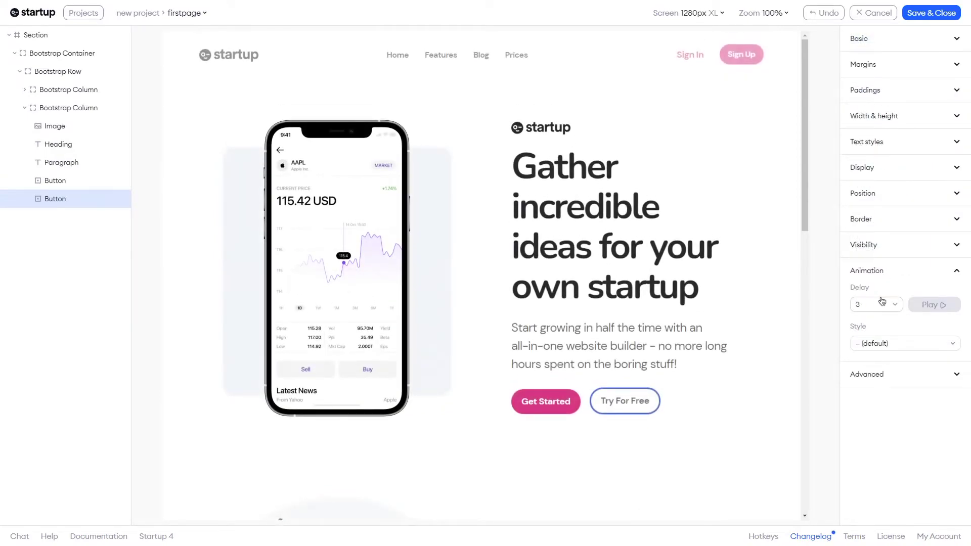
- Delete the logo image above the hero heading and choose Add element on the text column
left_click(70, 127)
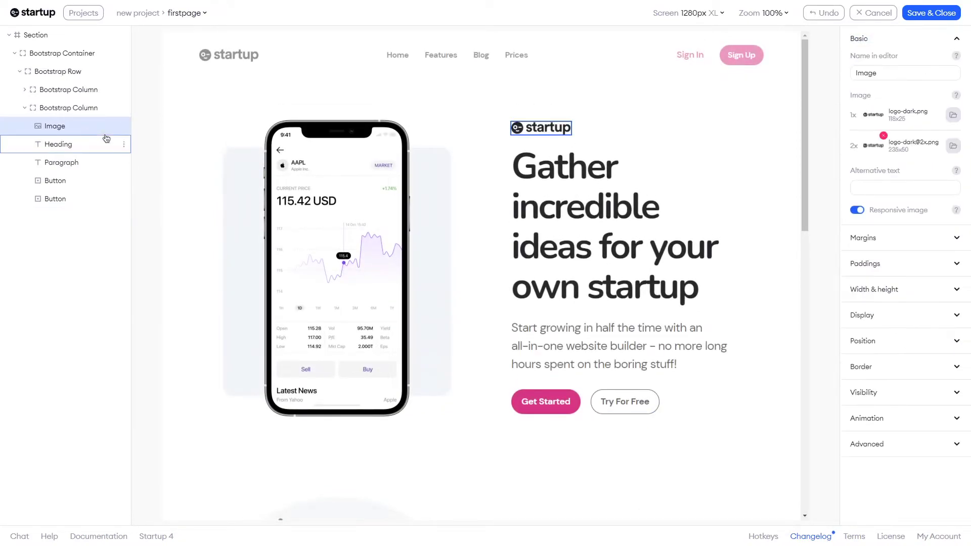
left_click(126, 130)
left_click(97, 191)
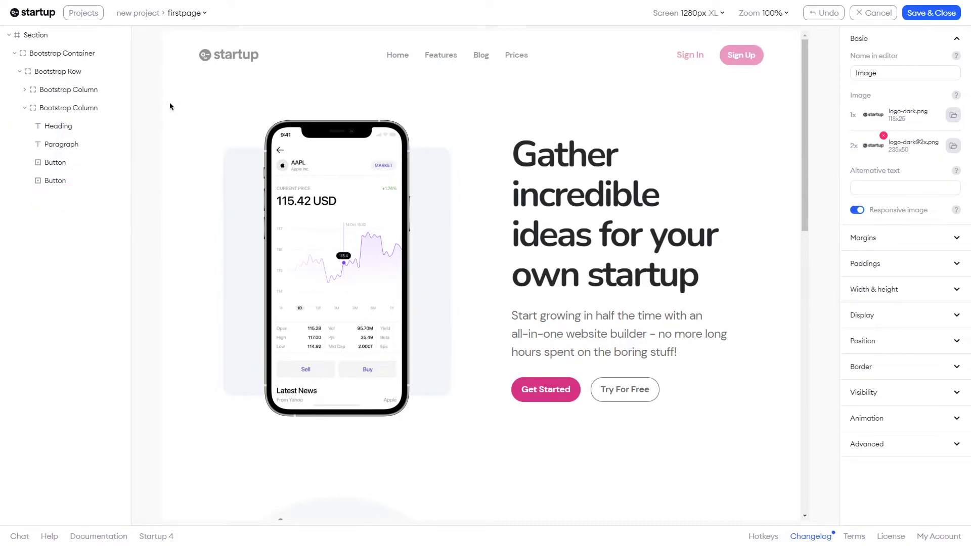
left_click(126, 108)
left_click(121, 123)
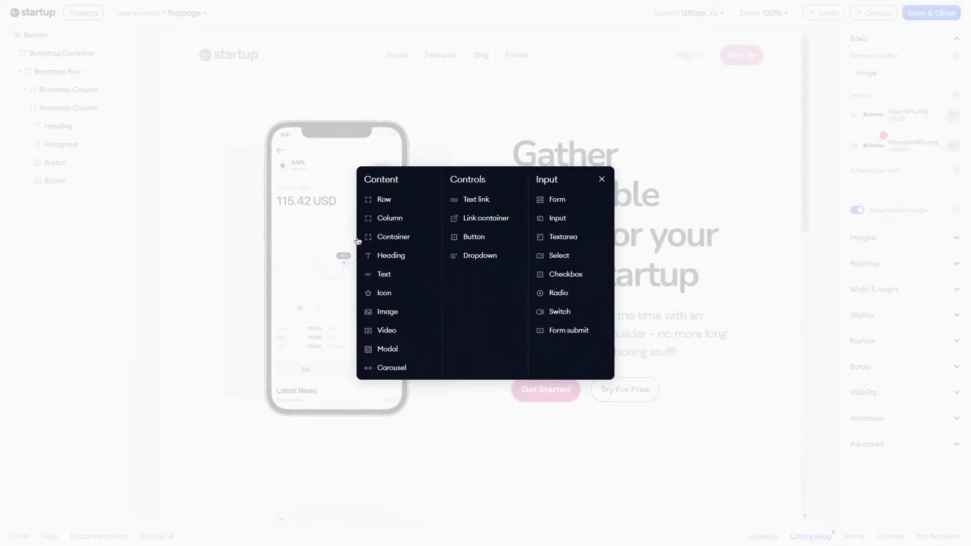
- Insert a Text element in the hero column and move it above the heading
left_click(387, 280)
left_click(126, 197)
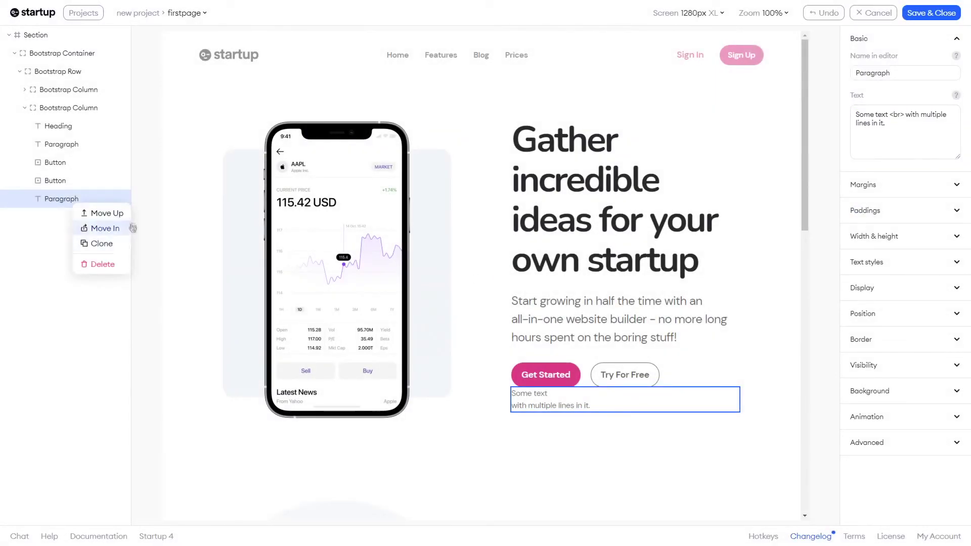
left_click(119, 210)
left_click(120, 210)
left_click(119, 210)
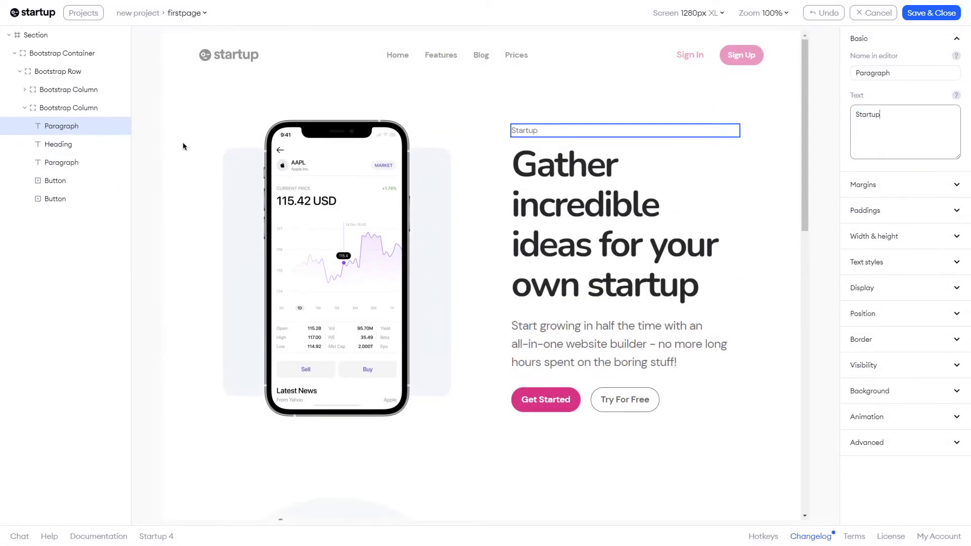
- Style the Startup label at 1.125 rem in the headings font and pink
left_click(866, 262)
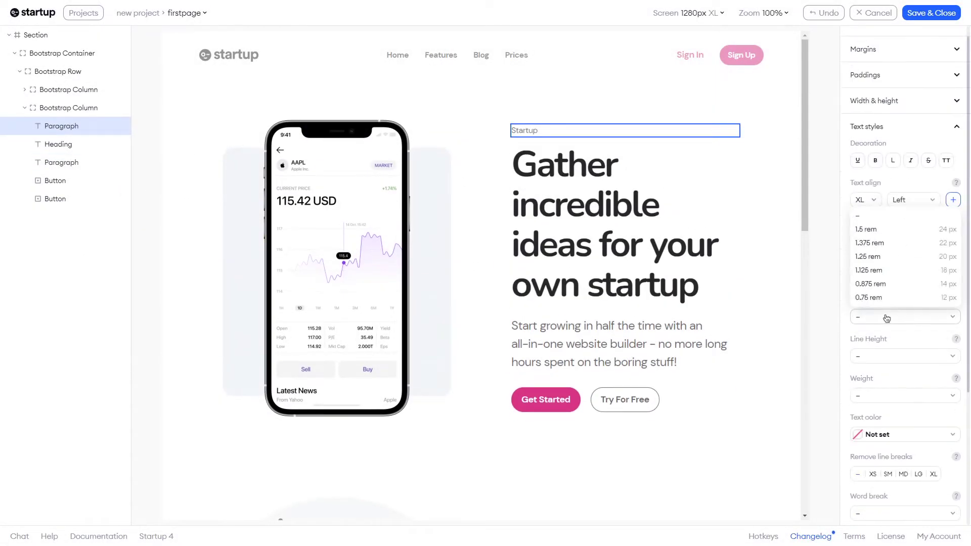
left_click(890, 278)
left_click(874, 234)
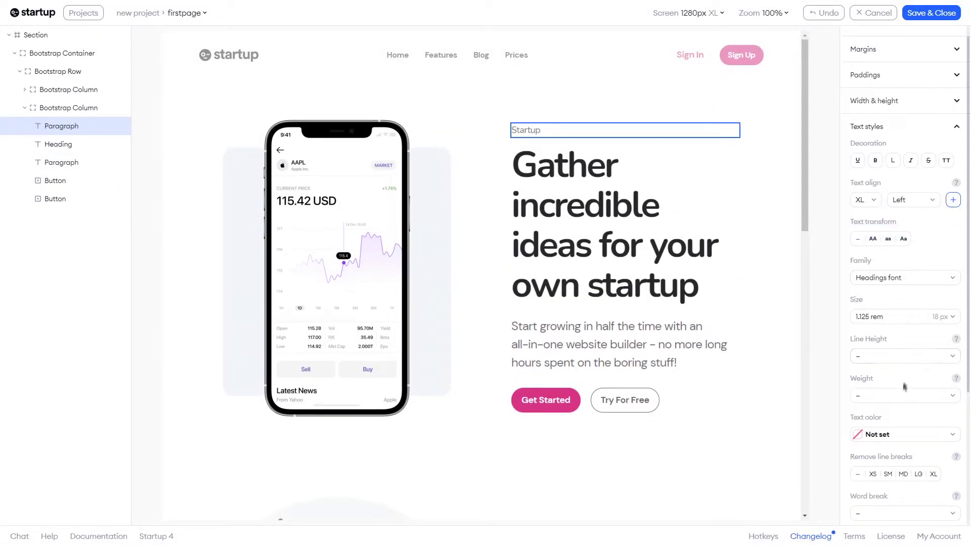
left_click(905, 434)
left_click(862, 392)
- Give the Startup label a margin and an animation delay of 1
left_click(904, 56)
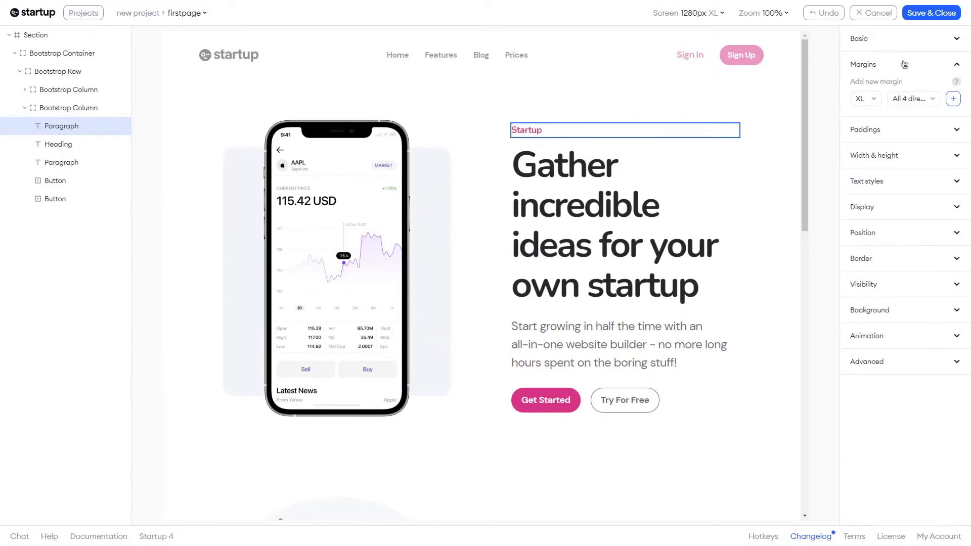
left_click(910, 98)
left_click(915, 158)
left_click(941, 136)
left_click(910, 194)
left_click(885, 344)
left_click(896, 329)
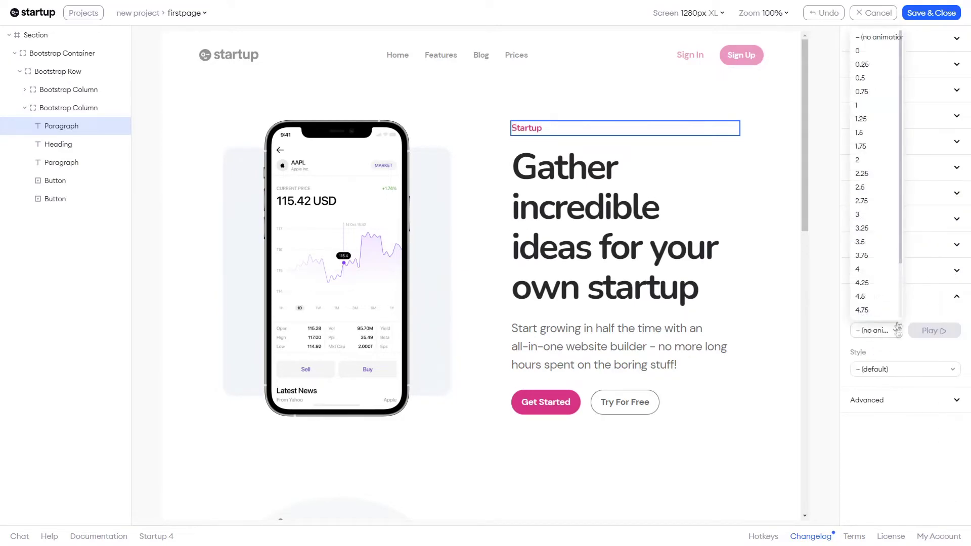
left_click(875, 105)
left_click(58, 72)
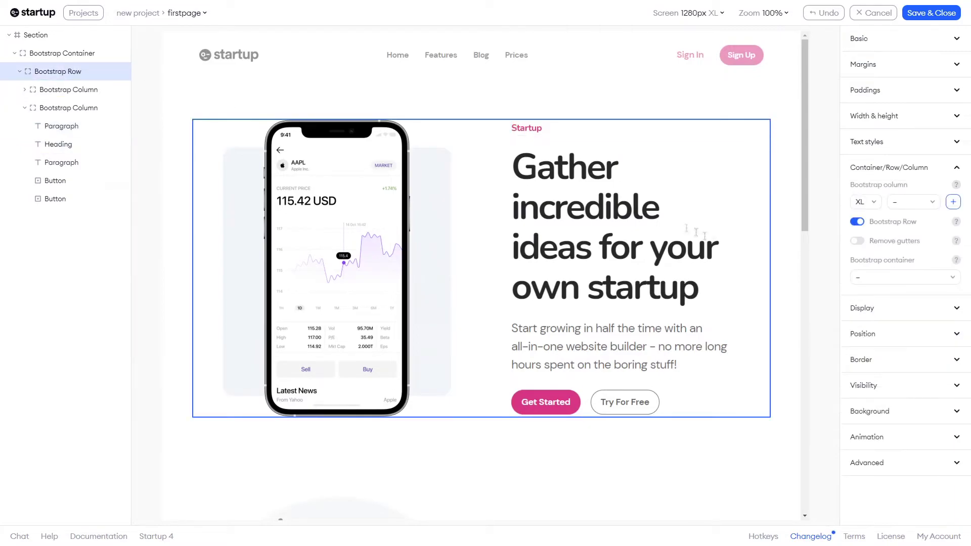
left_click(863, 306)
- Reverse the hero row's flex direction so the phone and text swap sides
scroll(903, 354, "down", 2)
left_click(913, 432)
left_click(913, 385)
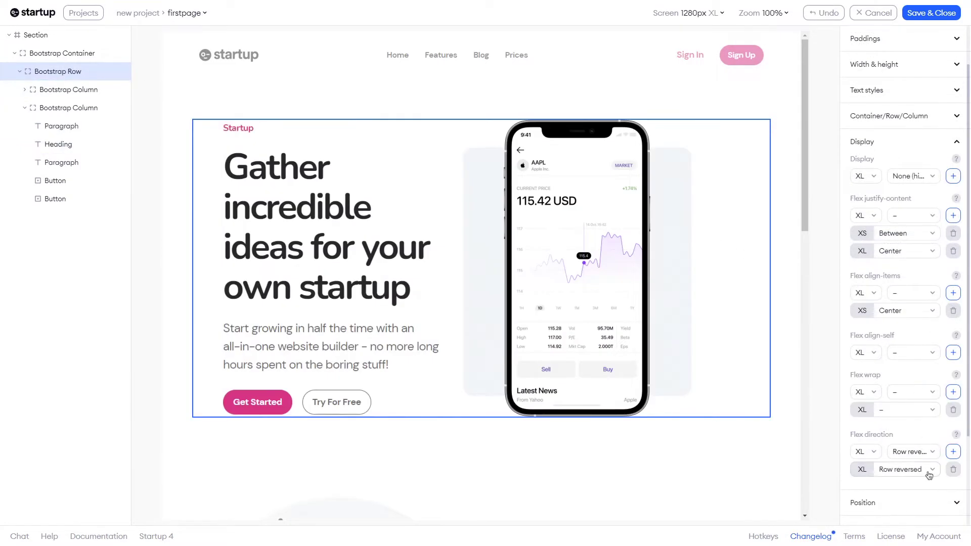
left_click(933, 470)
left_click(901, 407)
left_click(953, 466)
scroll(919, 381, "down", 2)
scroll(918, 389, "up", 5)
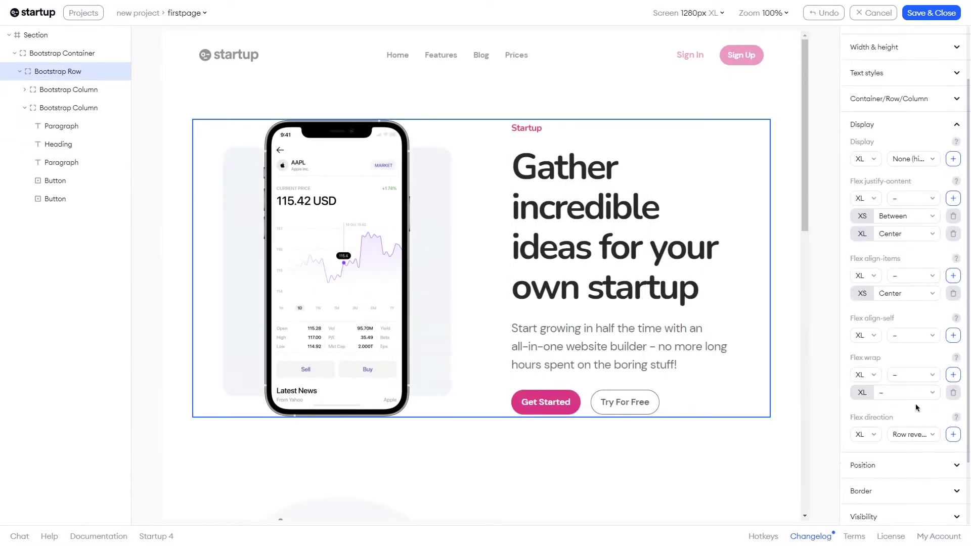
- Review the hero row's basic, margin, padding, size, text, column, display and position settings
left_click(903, 39)
left_click(909, 112)
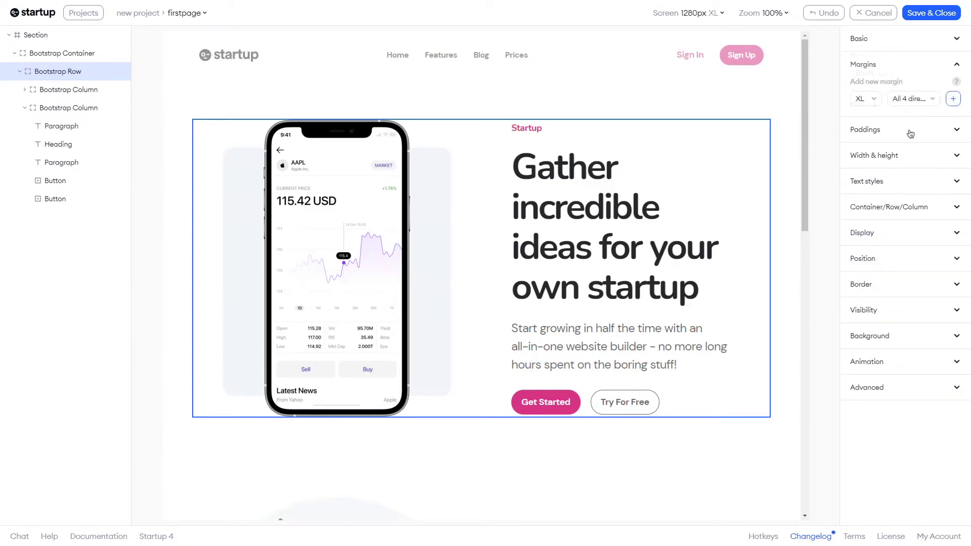
left_click(911, 131)
left_click(910, 155)
left_click(902, 307)
scroll(904, 306, "down", 3)
left_click(906, 329)
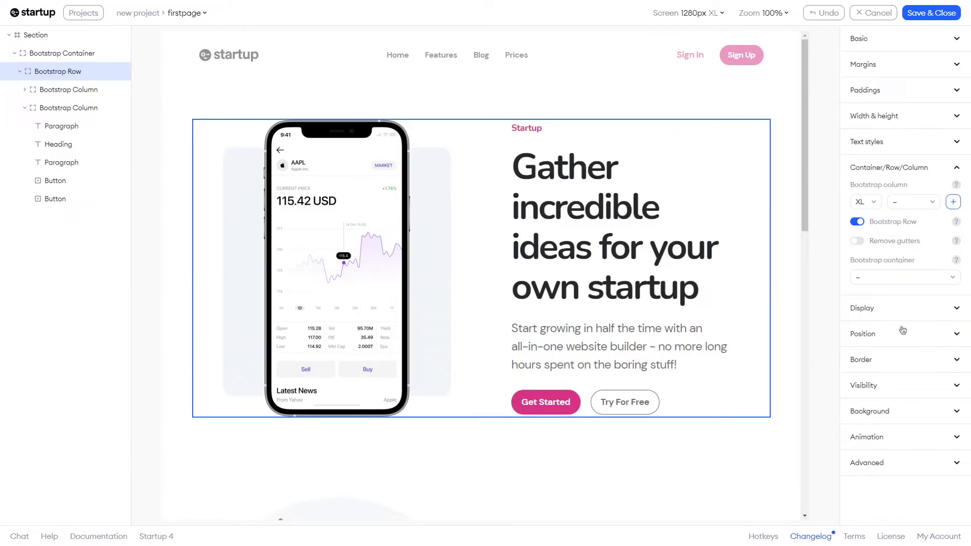
left_click(892, 310)
scroll(898, 354, "down", 3)
left_click(901, 383)
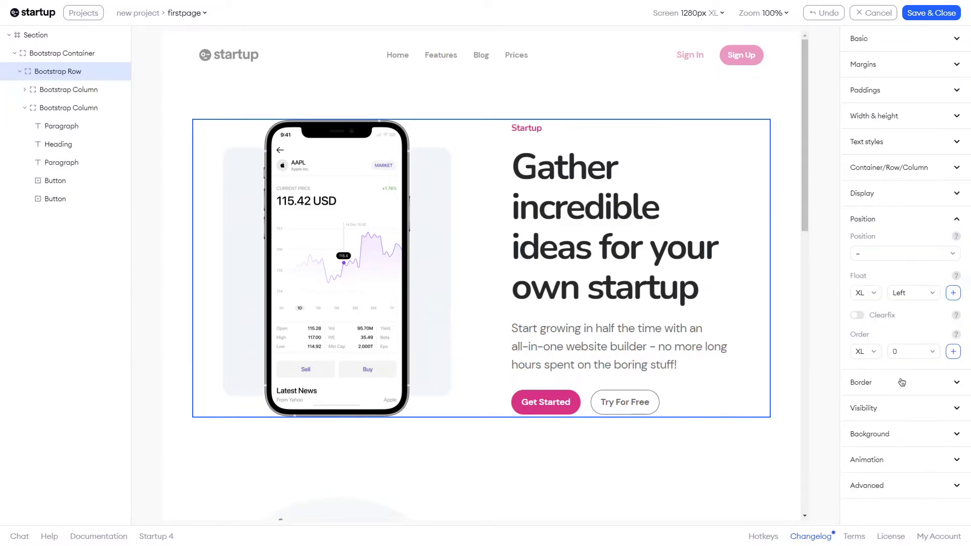
- Expand the hero row's Border, Visibility, Background, Animation and Advanced sections
left_click(902, 382)
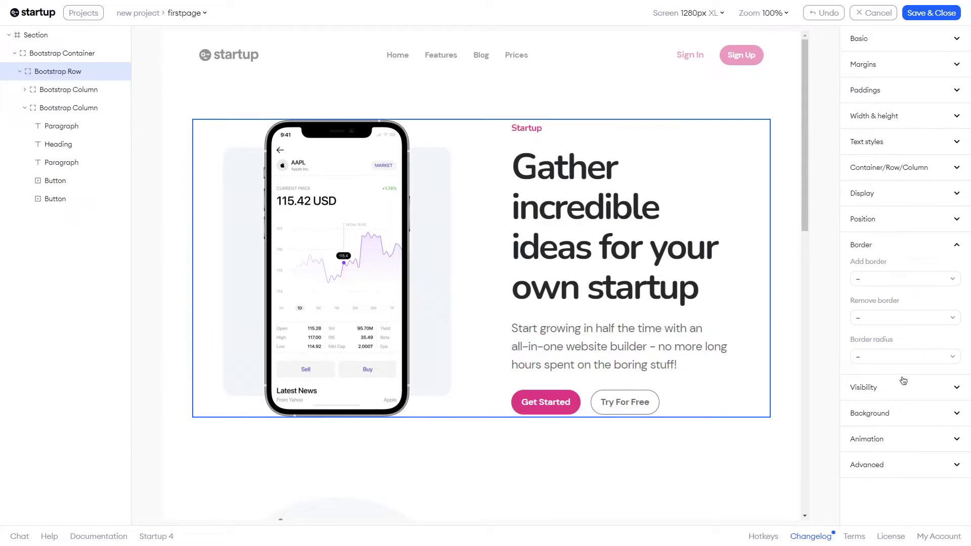
left_click(906, 386)
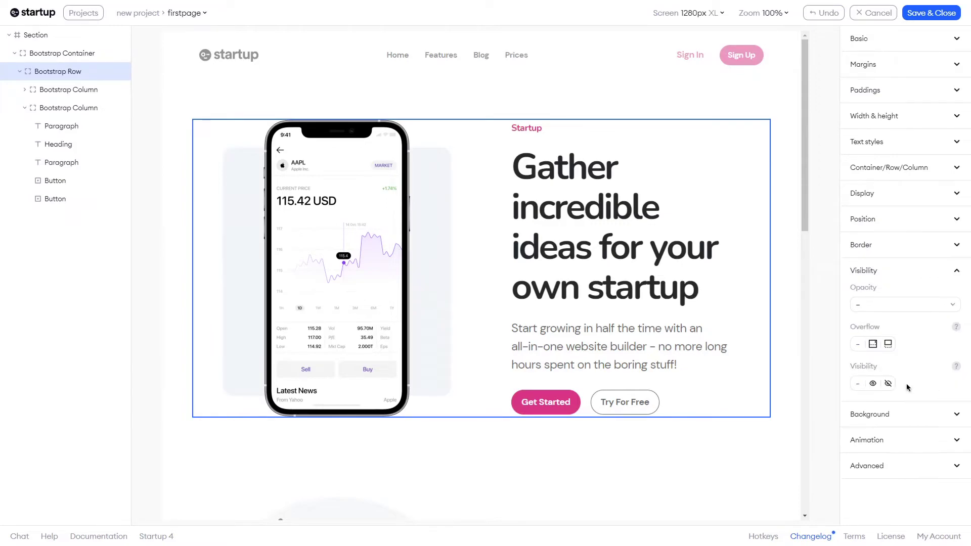
left_click(908, 416)
scroll(909, 416, "down", 2)
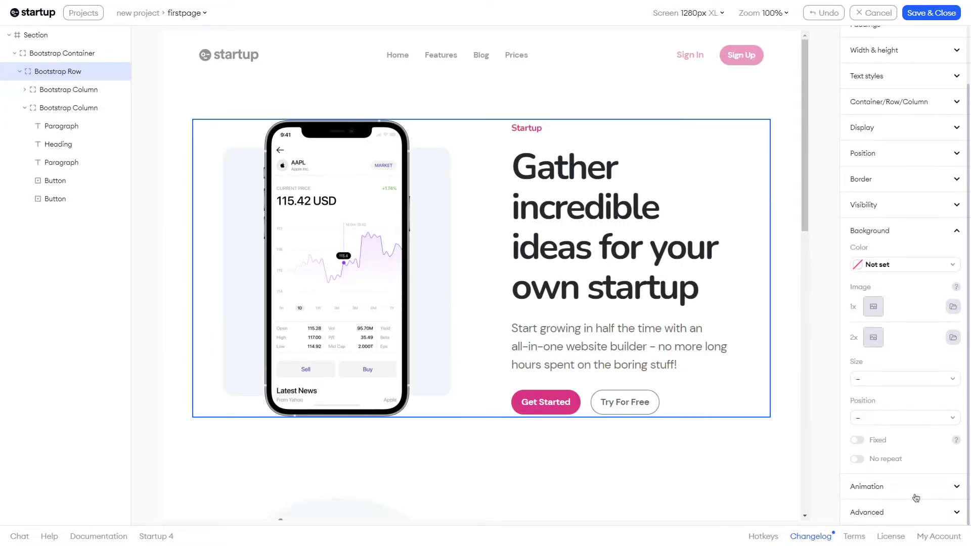
left_click(916, 486)
left_click(917, 436)
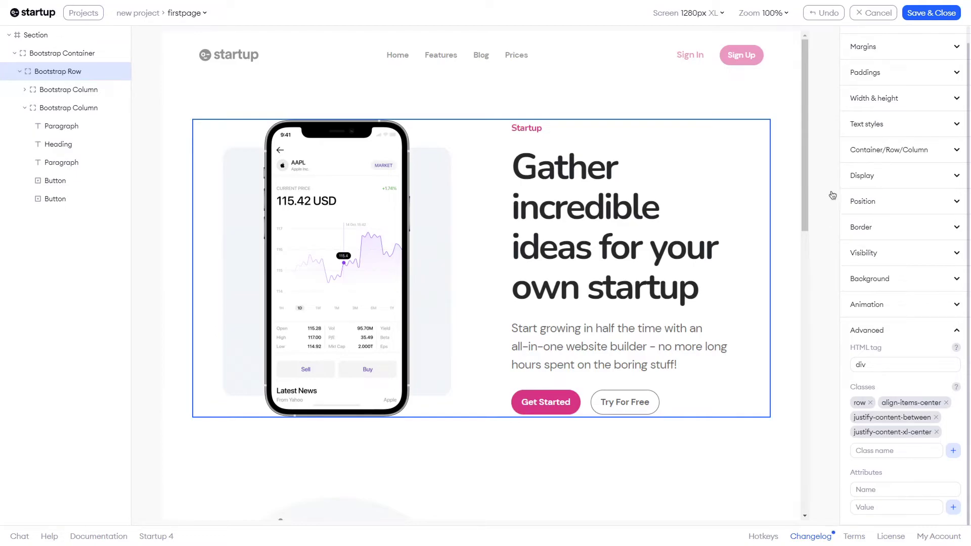
- Save the hero block and open the Startup Framework feature block for editing
left_click(920, 15)
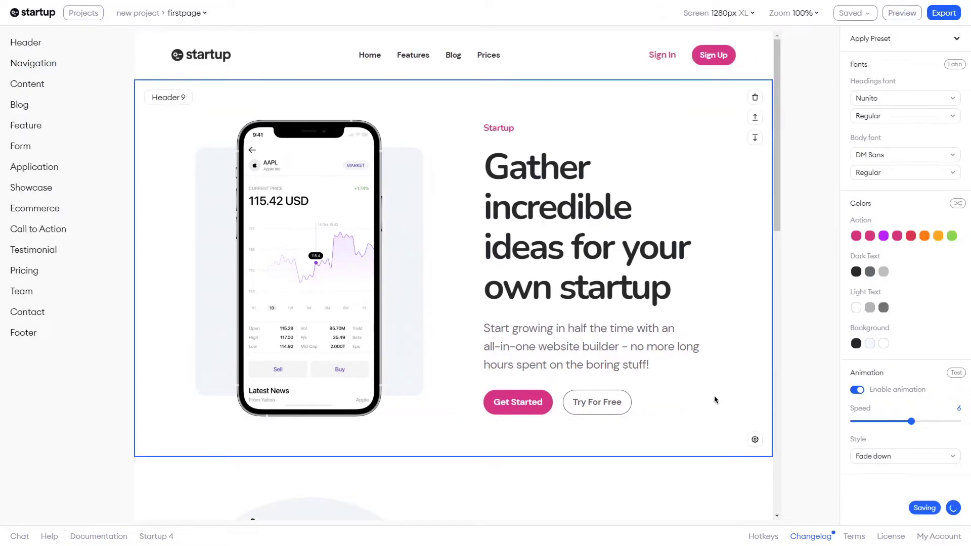
scroll(706, 399, "down", 10)
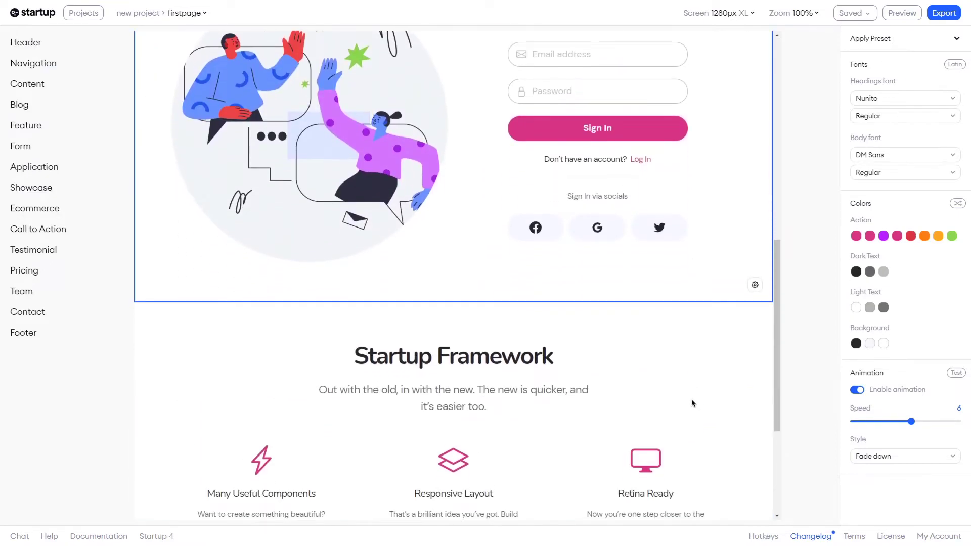
scroll(691, 403, "down", 4)
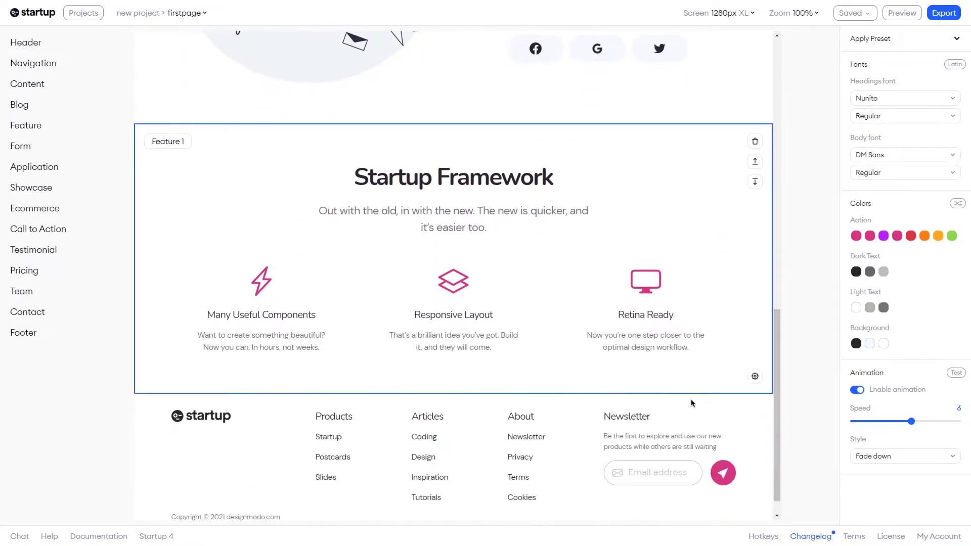
left_click(700, 297)
- Set the Many Useful Components, Responsive Layout and Retina Ready columns to LG 3/12
left_click(72, 70)
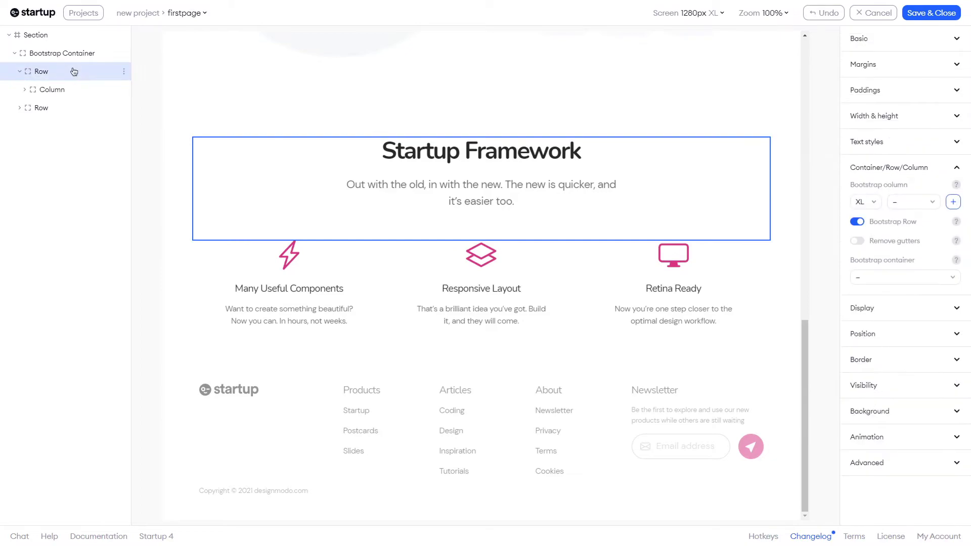
left_click(71, 108)
left_click(72, 126)
left_click(913, 219)
left_click(880, 264)
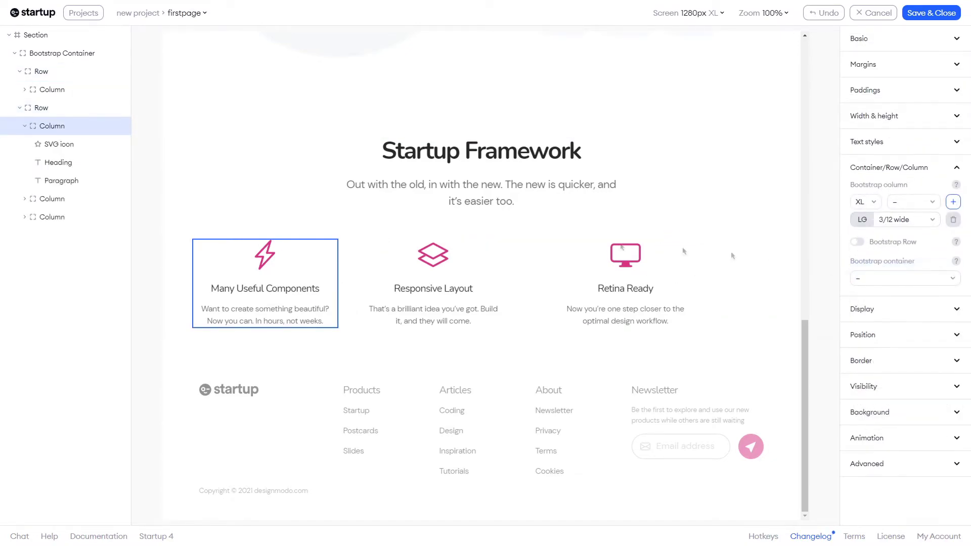
left_click(73, 163)
left_click(76, 198)
left_click(905, 219)
left_click(870, 265)
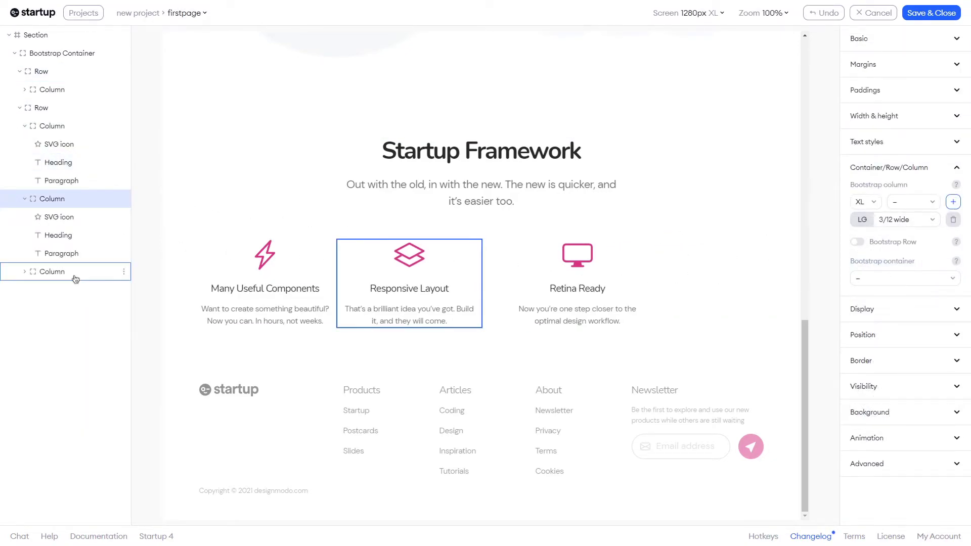
left_click(56, 272)
left_click(905, 219)
left_click(870, 266)
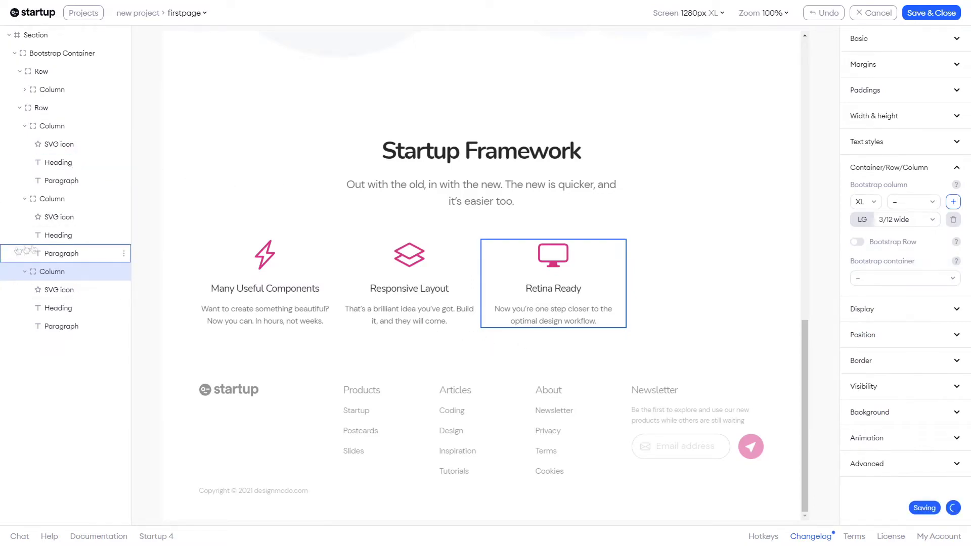
- Clone Retina Ready into a fourth card with a layout icon, 'Visual editor' heading and 150+ blocks text
left_click(124, 273)
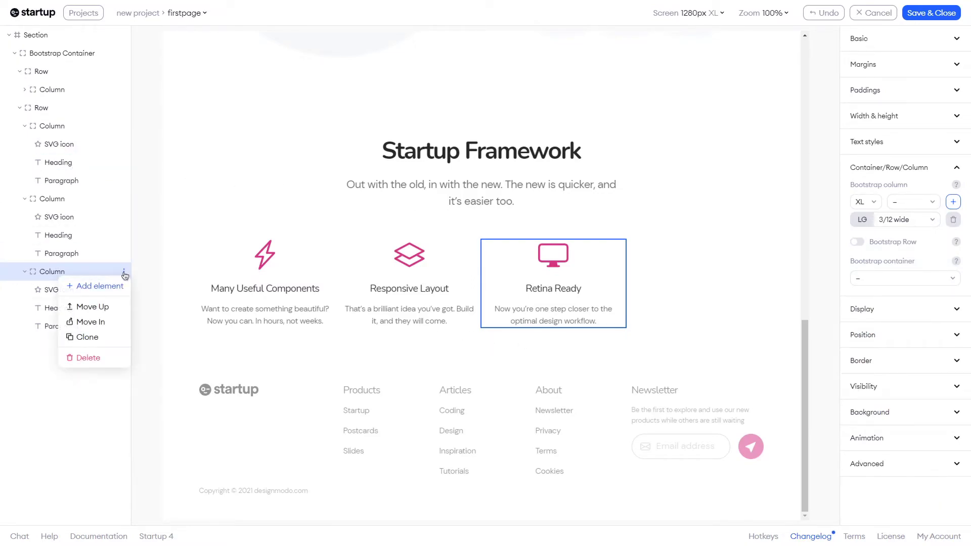
left_click(114, 340)
left_click(59, 198)
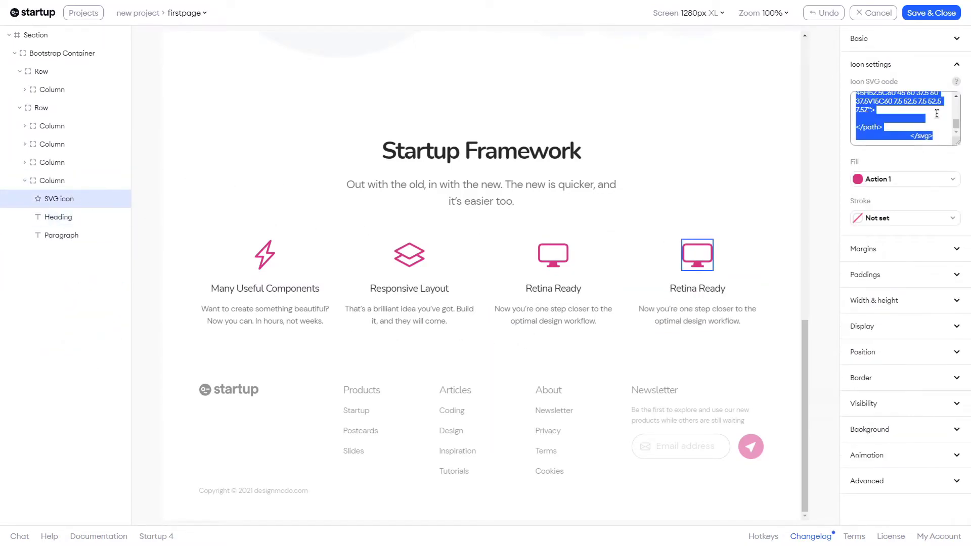
key("ctrl+v")
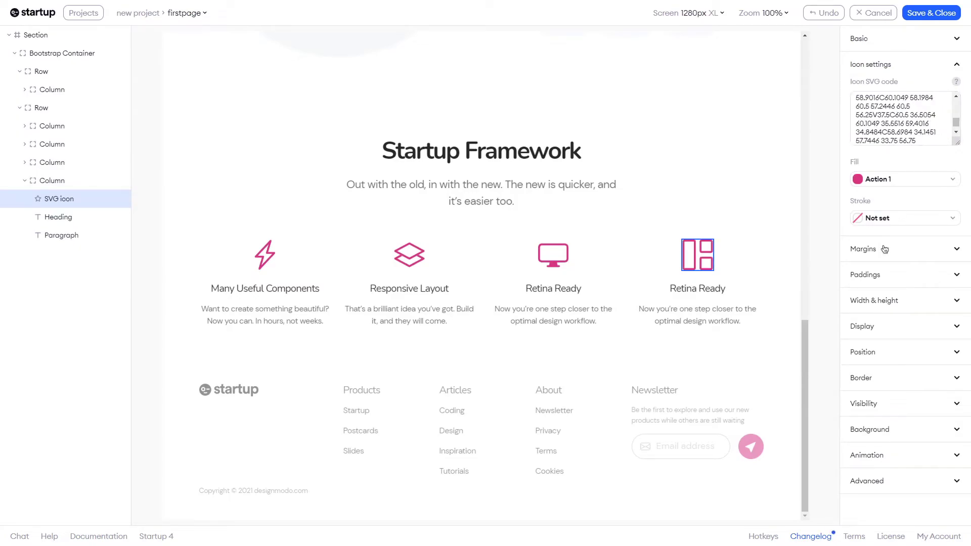
left_click(84, 219)
type("Visual editor")
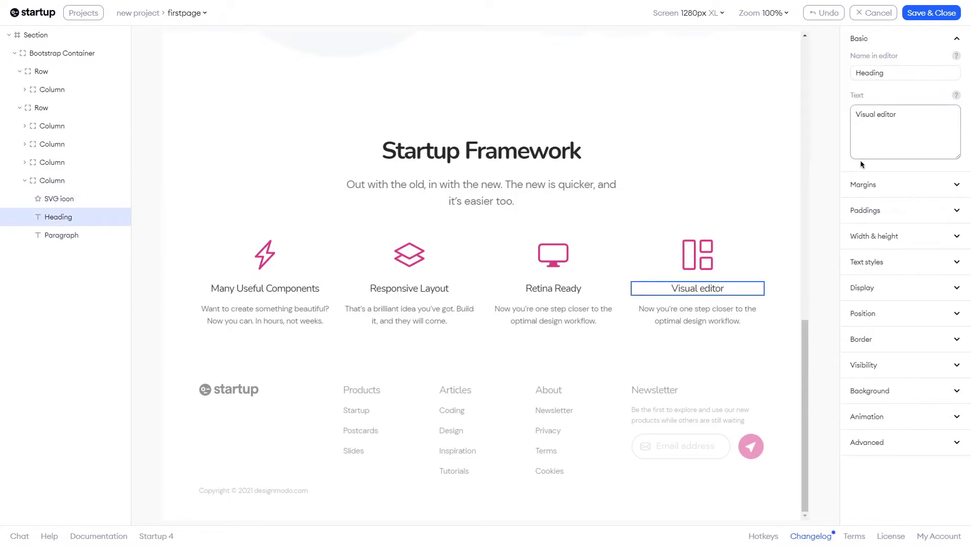
left_click(61, 235)
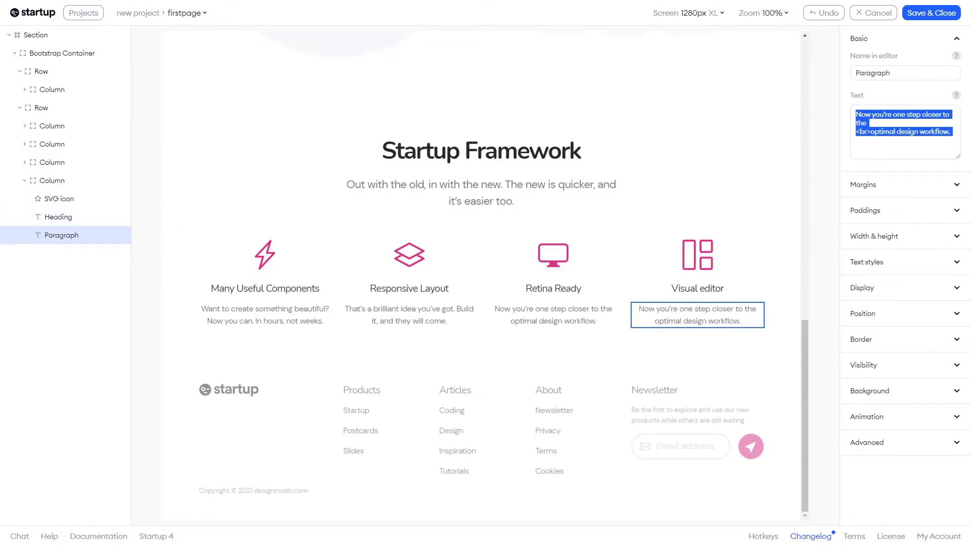
type("150+ blocks with pre-designed and pre-coded elements")
left_click(53, 180)
- Move the Visual editor card to the first position and save the block
left_click(124, 180)
left_click(108, 230)
key("ctrl+Up")
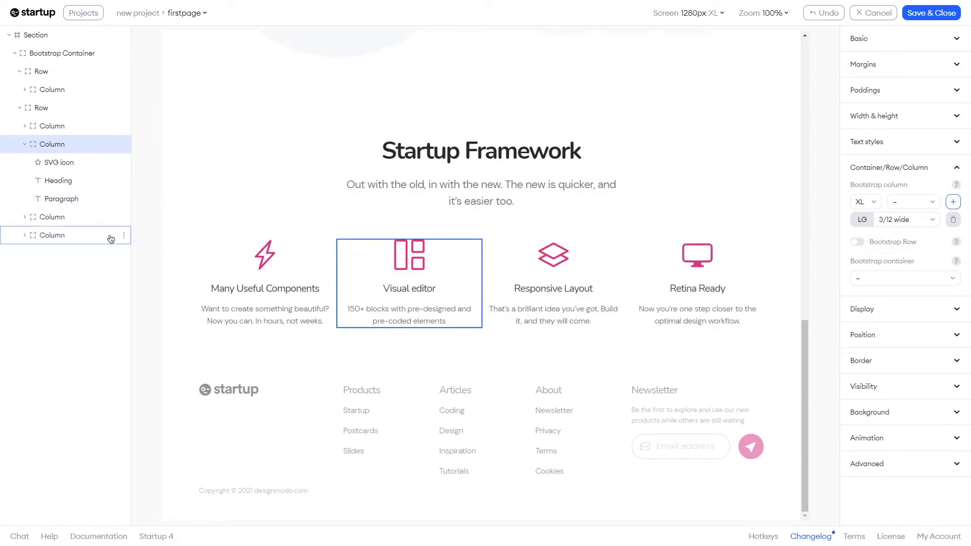
key("ctrl+Up")
left_click(929, 15)
- Copy firstpage's share link from the Share the page dialog
left_click(195, 14)
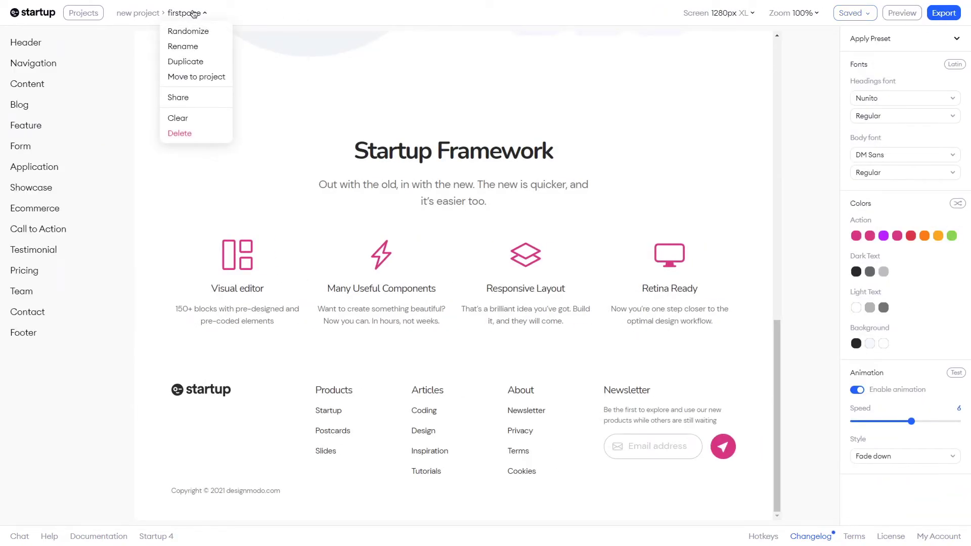
left_click(196, 103)
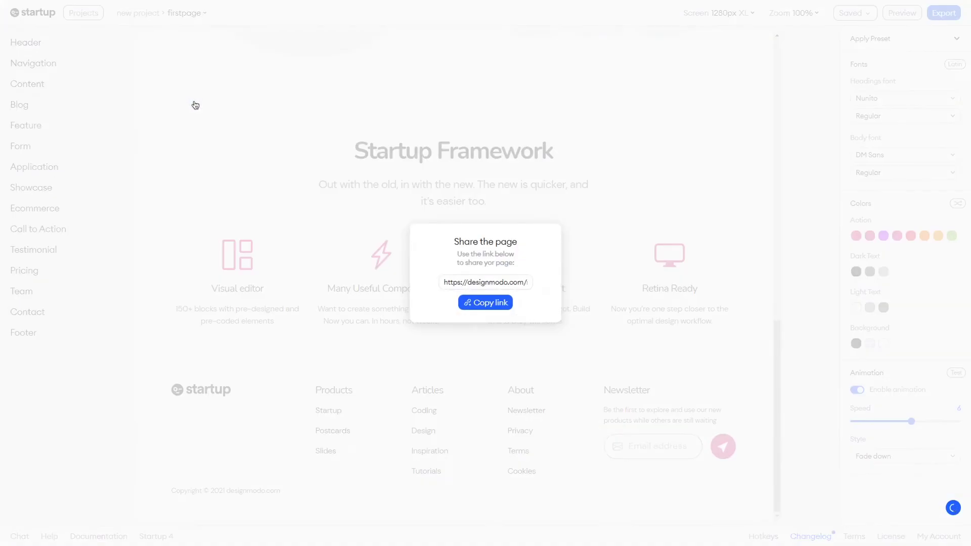
left_click(486, 306)
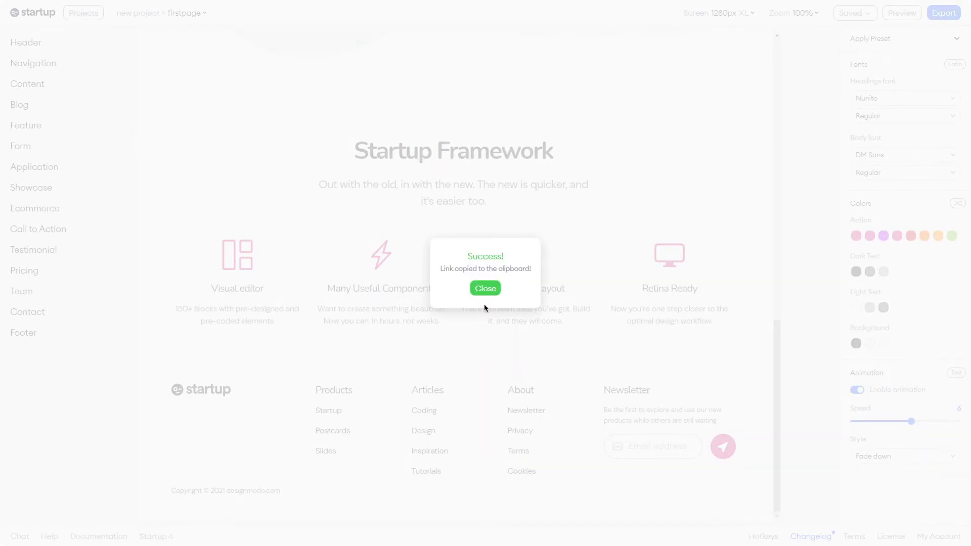
- Submit the preview's sign-in form with an email and password, then exit the preview
left_click(484, 308)
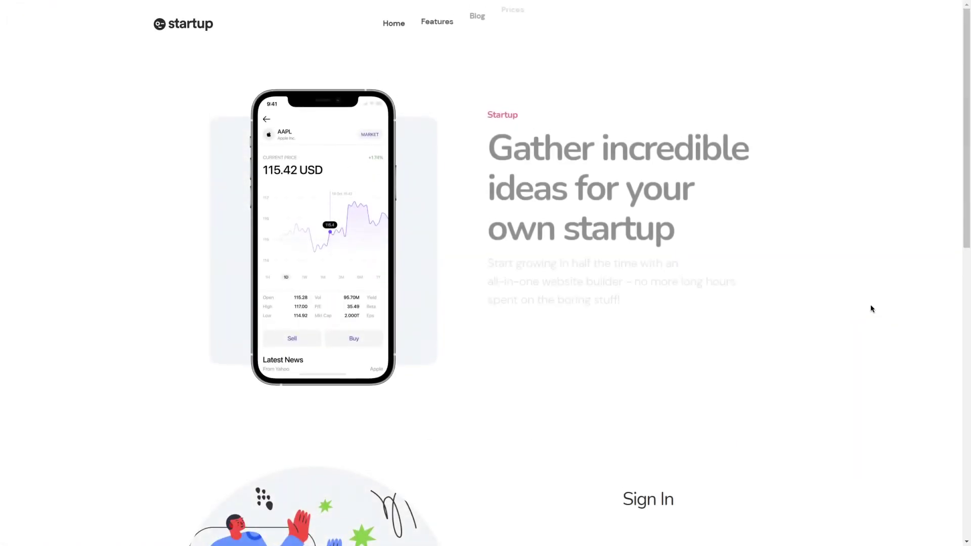
scroll(871, 308, "down", 8)
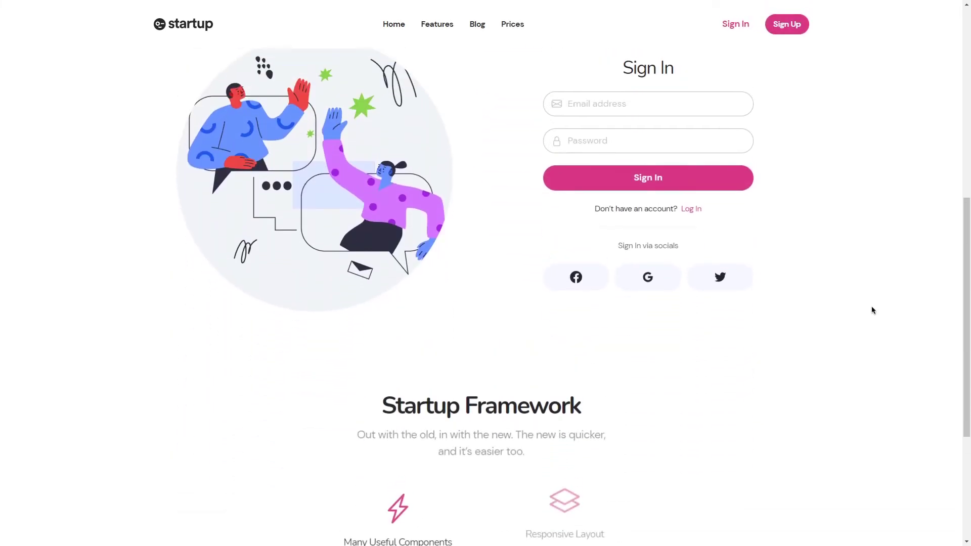
left_click(688, 126)
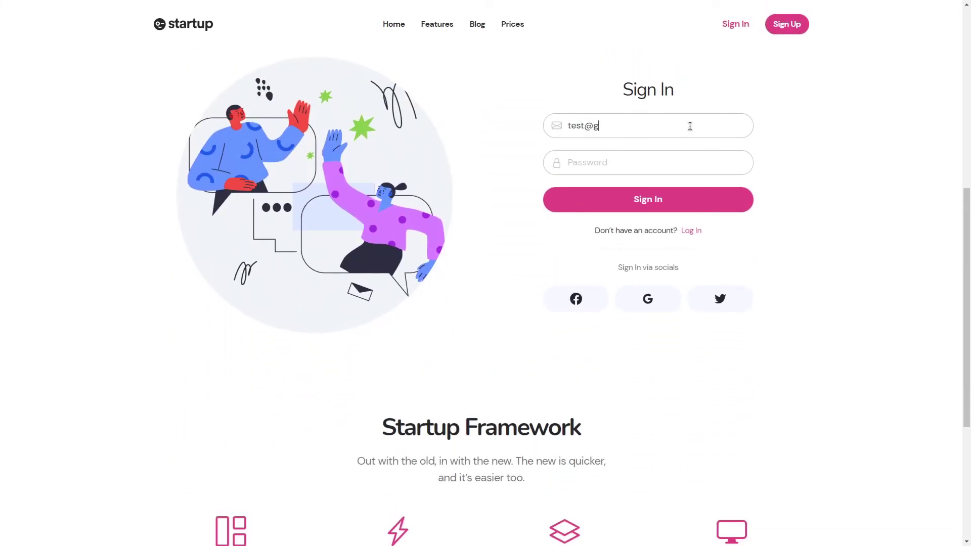
left_click(645, 163)
left_click(666, 193)
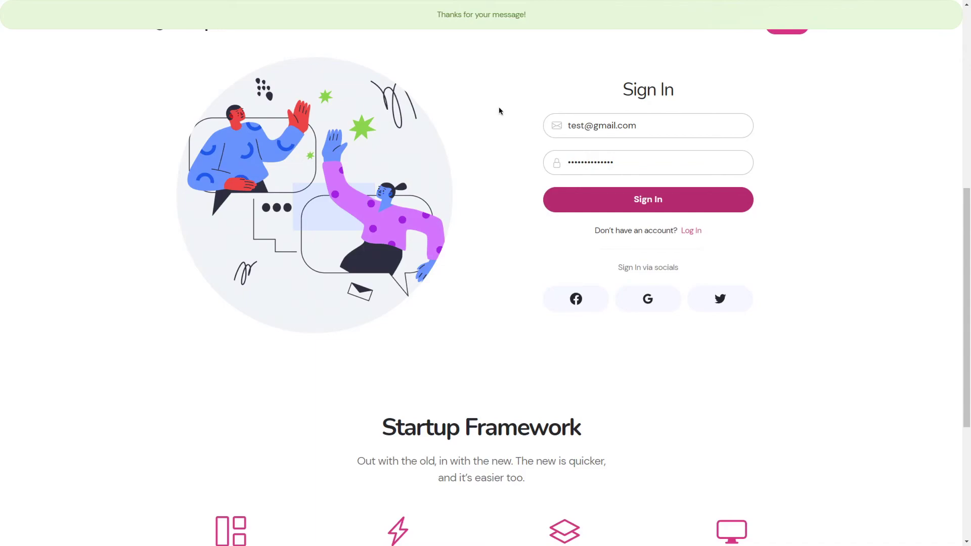
key("Escape")
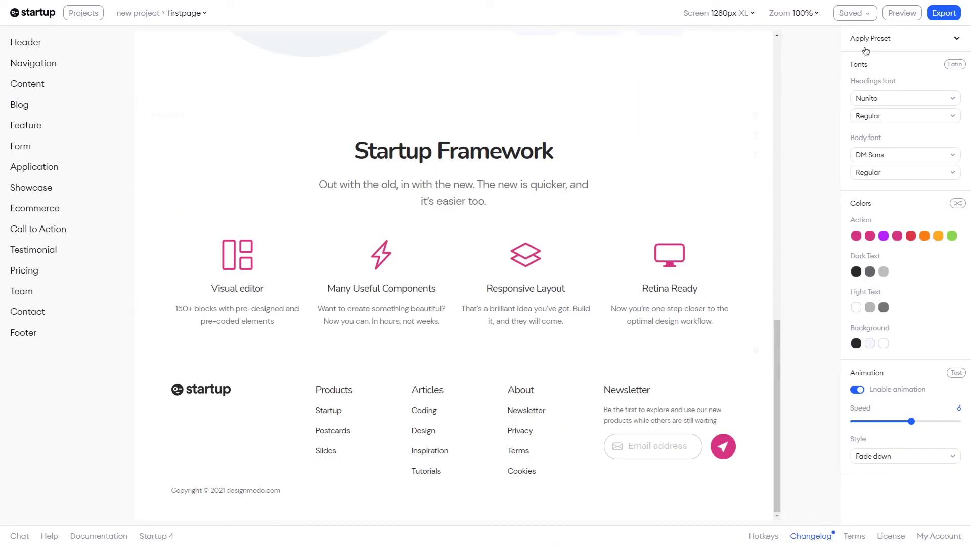
- Export firstpage and scroll the exported firstpage.html in VS Code down to the sign-in form
left_click(938, 16)
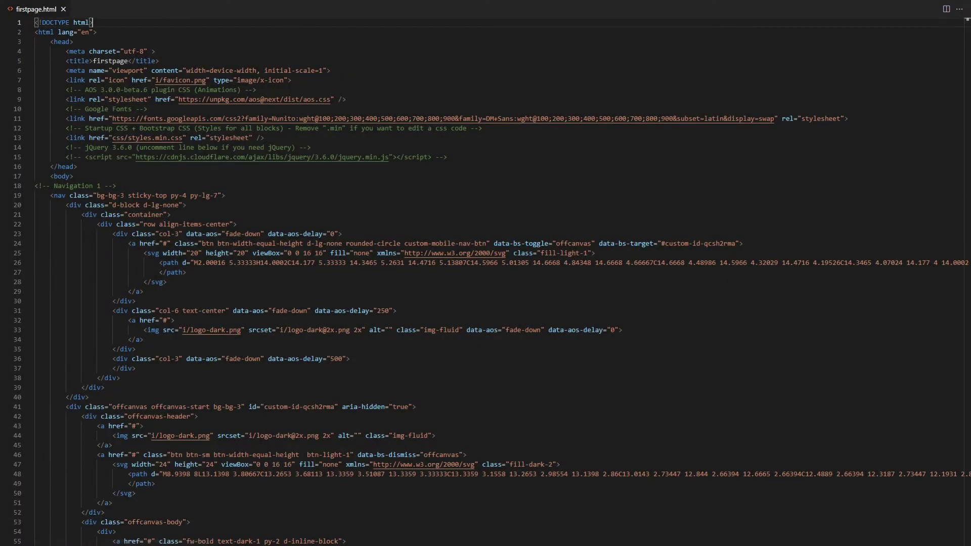
scroll(486, 283, "down", 15)
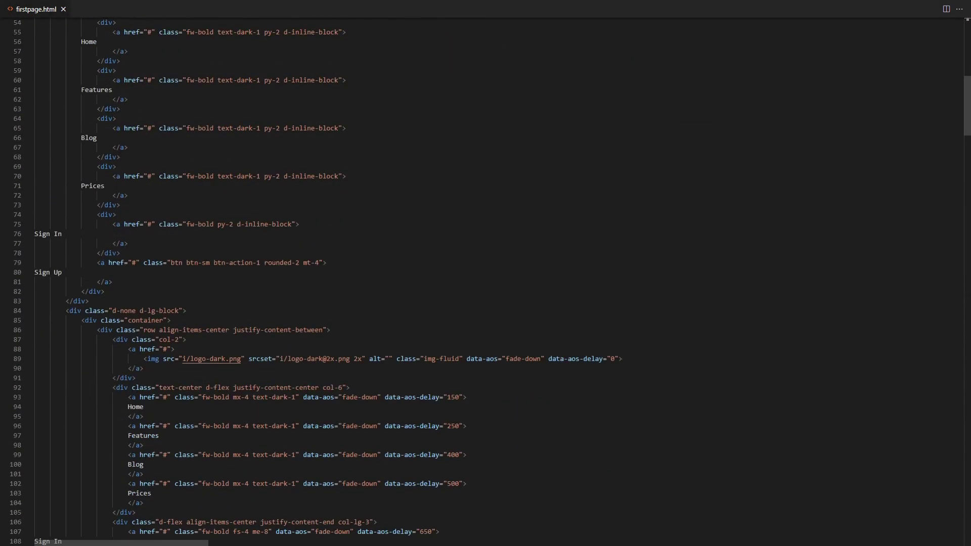
scroll(485, 283, "down", 15)
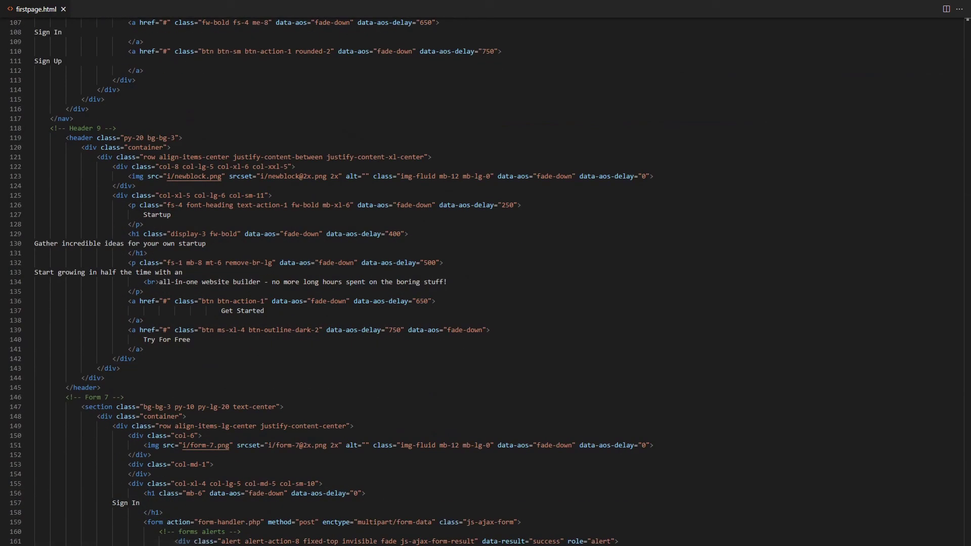
scroll(486, 284, "down", 15)
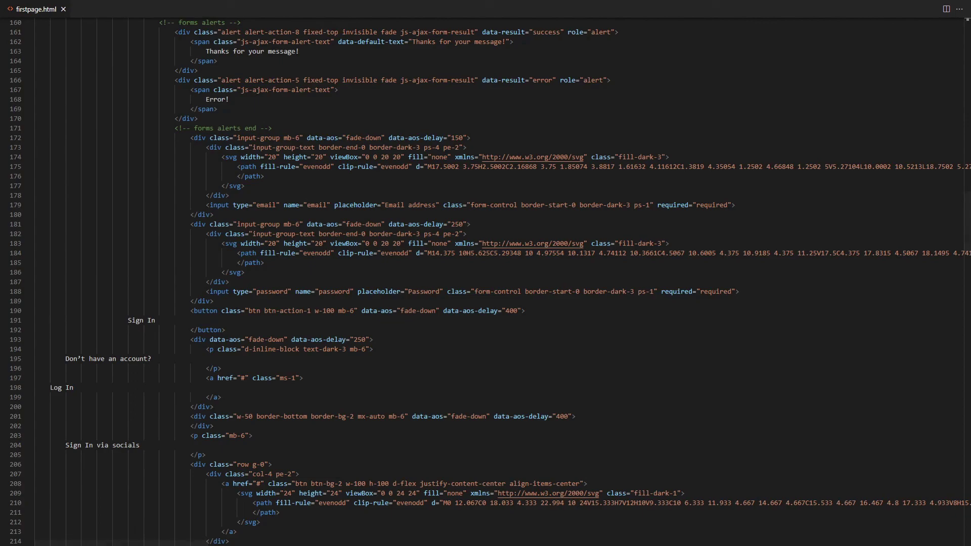